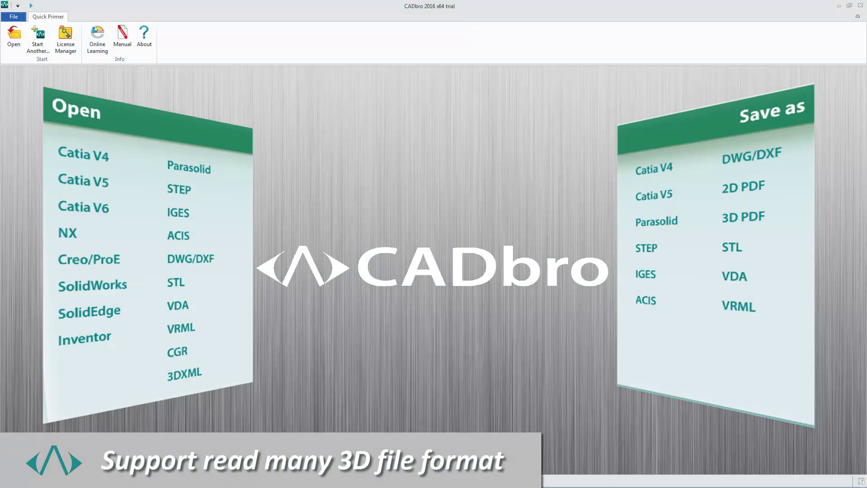
Open the SolidWorks assembly Large.SLDASM from the Large_Assembly folder.
{"action": "left_click", "coordinate": [15, 45]}
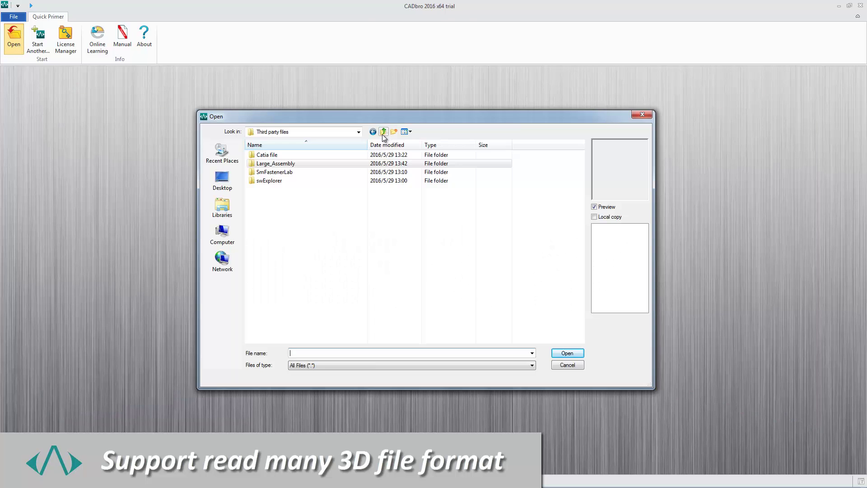
{"action": "left_click", "coordinate": [346, 364]}
{"action": "left_click", "coordinate": [325, 345]}
{"action": "double_click", "coordinate": [276, 164]}
{"action": "left_click", "coordinate": [299, 172]}
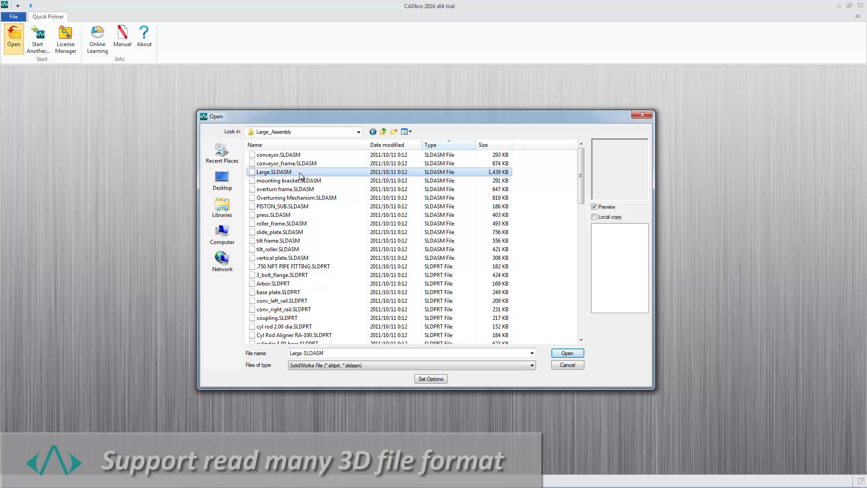
{"action": "left_click", "coordinate": [568, 354]}
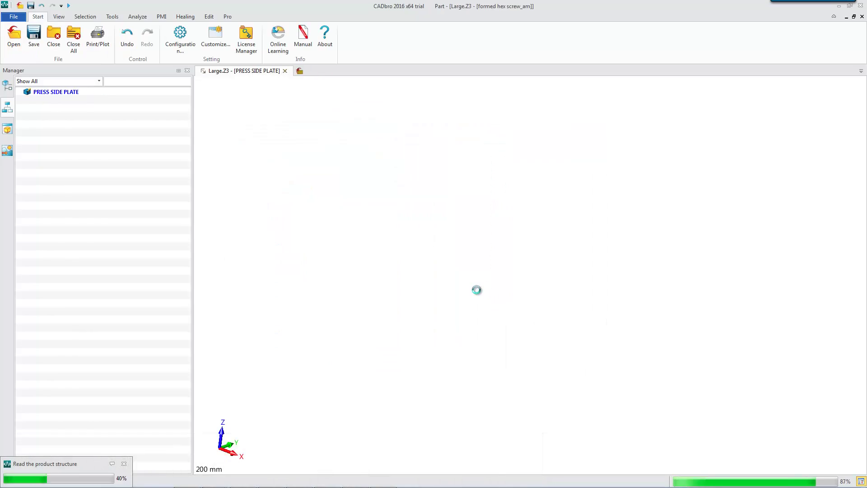
Open the Overturning Mechanism subassembly from the Large assembly file.
{"action": "scroll", "coordinate": [259, 96], "scroll_direction": "up", "scroll_amount": 5}
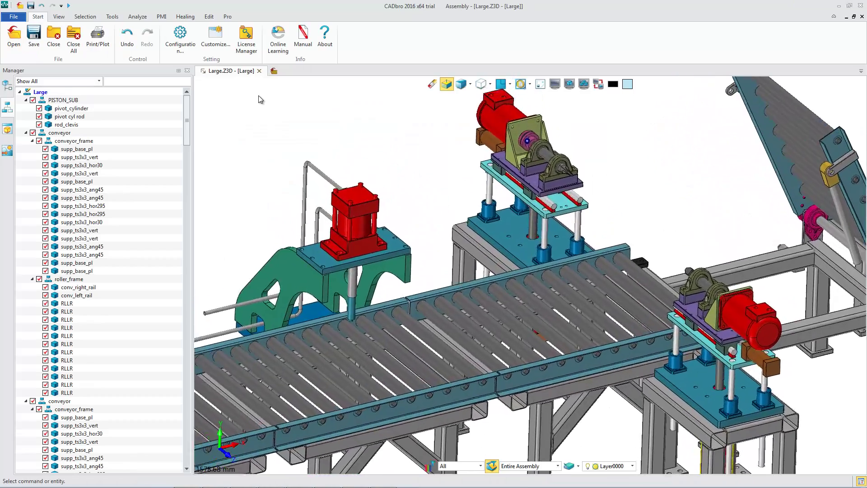
{"action": "scroll", "coordinate": [258, 96], "scroll_direction": "up", "scroll_amount": 3}
{"action": "scroll", "coordinate": [258, 96], "scroll_direction": "down", "scroll_amount": 5}
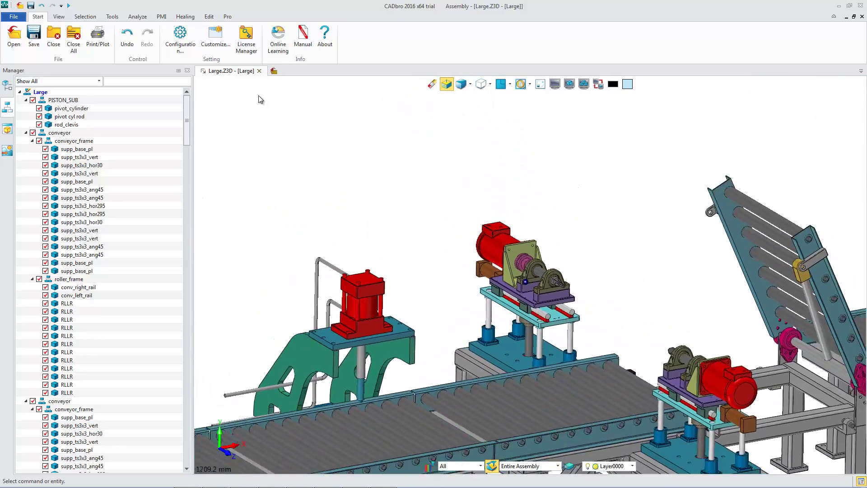
{"action": "scroll", "coordinate": [258, 96], "scroll_direction": "down", "scroll_amount": 4}
{"action": "left_click", "coordinate": [205, 71]}
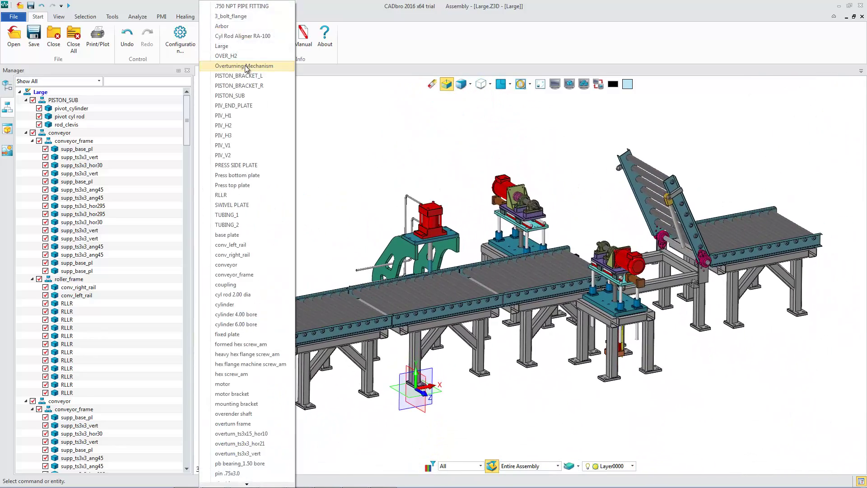
{"action": "left_click", "coordinate": [244, 66]}
Show the Overturning Mechanism in the left view, followed by the front view.
{"action": "left_click", "coordinate": [59, 17]}
{"action": "left_click", "coordinate": [67, 40]}
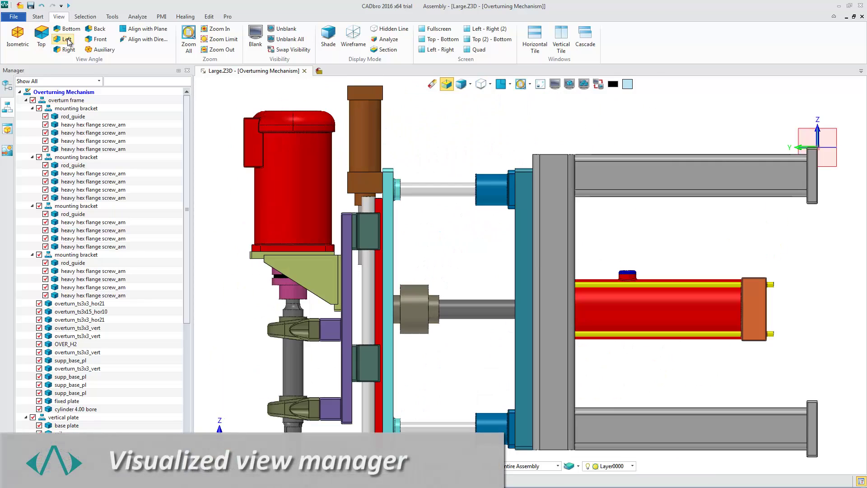
{"action": "left_click", "coordinate": [102, 41]}
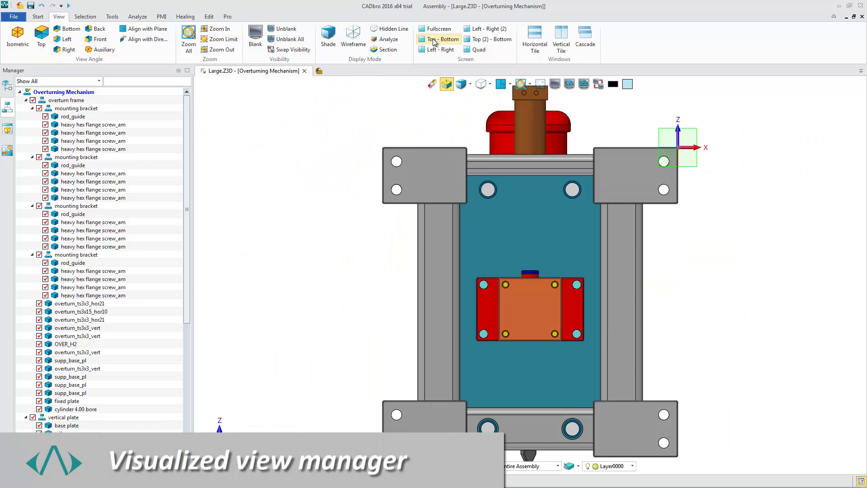
Cycle the graphics area through the Top - Bottom, Left - Right and Top (2) - Bottom split layouts.
{"action": "left_click", "coordinate": [433, 39]}
{"action": "left_click", "coordinate": [439, 49]}
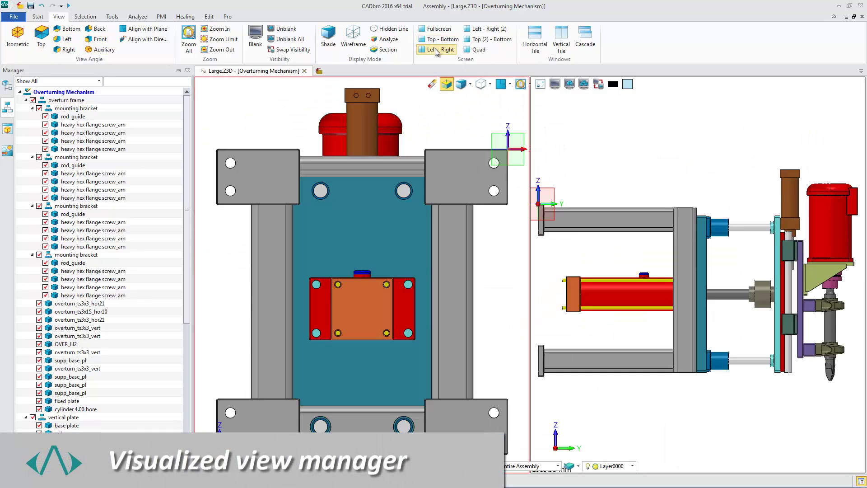
{"action": "left_click", "coordinate": [489, 41]}
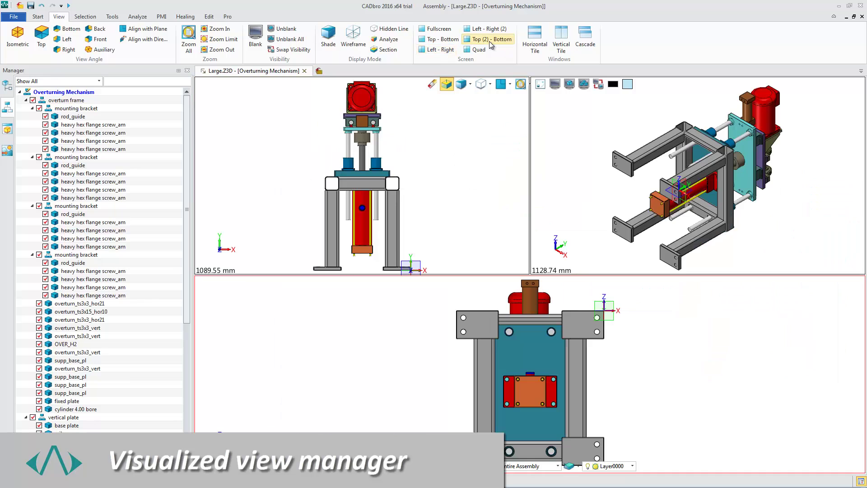
Show the mechanism as a wireframe in a single full-screen viewport and return it to shaded display.
{"action": "left_click", "coordinate": [360, 37]}
{"action": "left_click", "coordinate": [435, 29]}
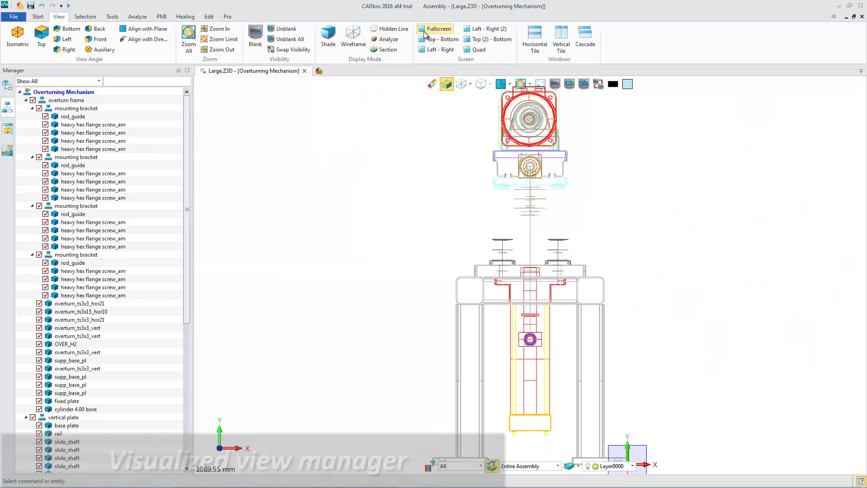
{"action": "left_click", "coordinate": [329, 37]}
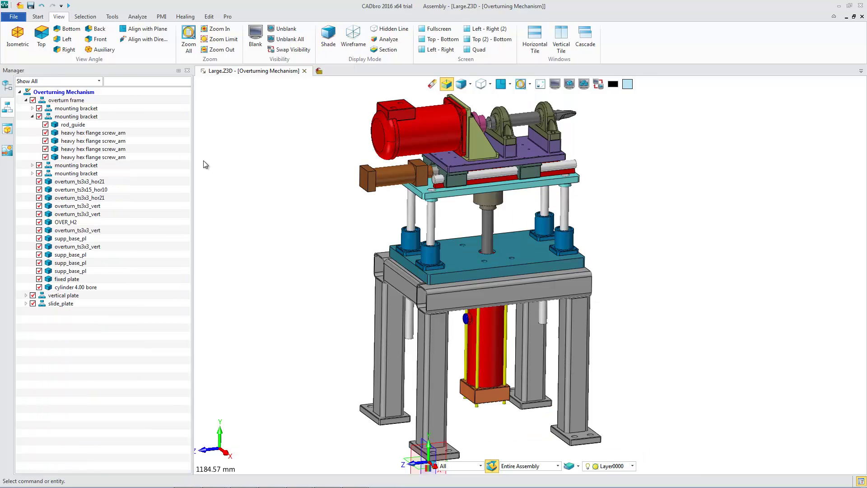
Open the slide_plate subassembly and section it lengthwise with the left section plane at -1.
{"action": "right_click", "coordinate": [52, 305]}
{"action": "left_click", "coordinate": [68, 366]}
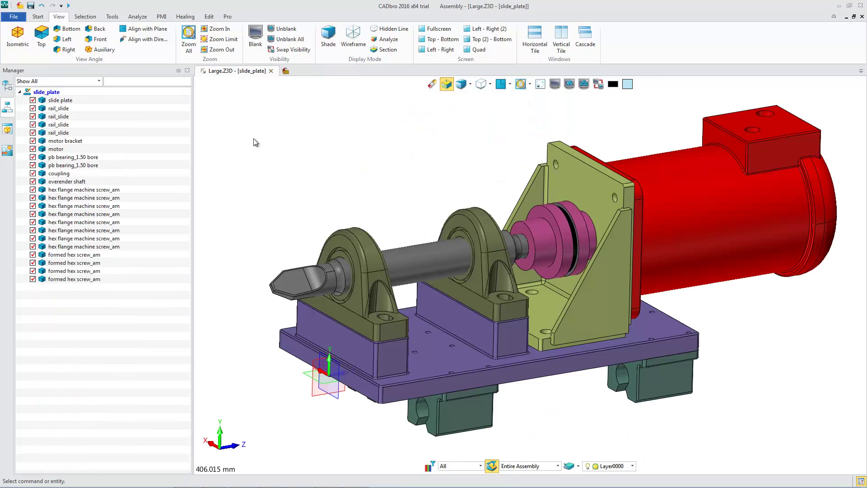
{"action": "left_click", "coordinate": [137, 16]}
{"action": "left_click", "coordinate": [418, 38]}
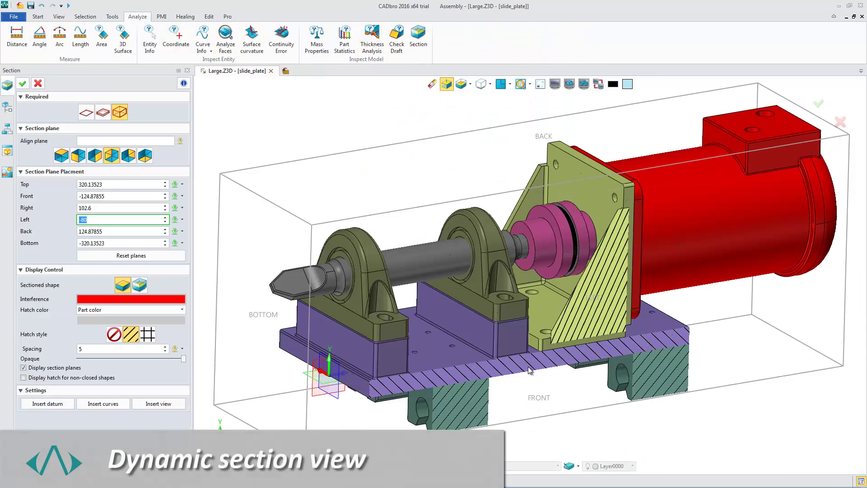
{"action": "left_click_drag", "start_coordinate": [525, 369], "coordinate": [488, 351]}
{"action": "right_click_drag", "start_coordinate": [396, 214], "coordinate": [387, 197]}
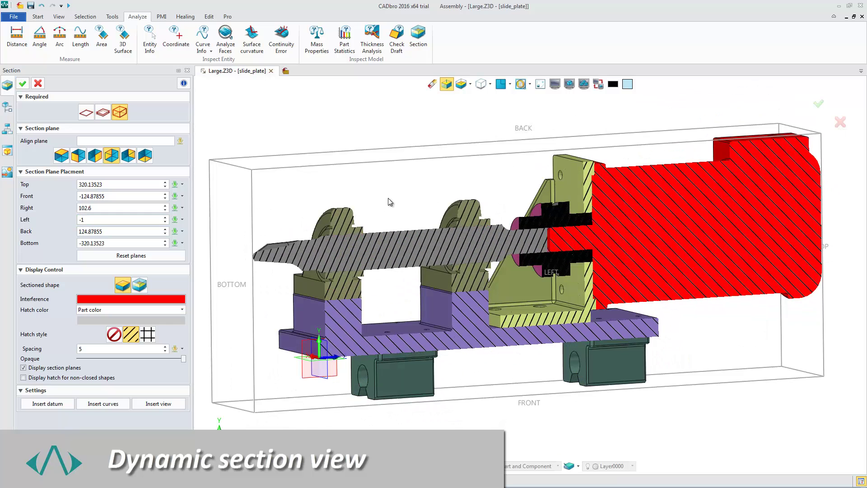
Orient the sectioned assembly straight onto the cut and store it as a custom view named "Section view" with its section planes.
{"action": "key", "text": "ctrl+Left"}
{"action": "left_click", "coordinate": [153, 405]}
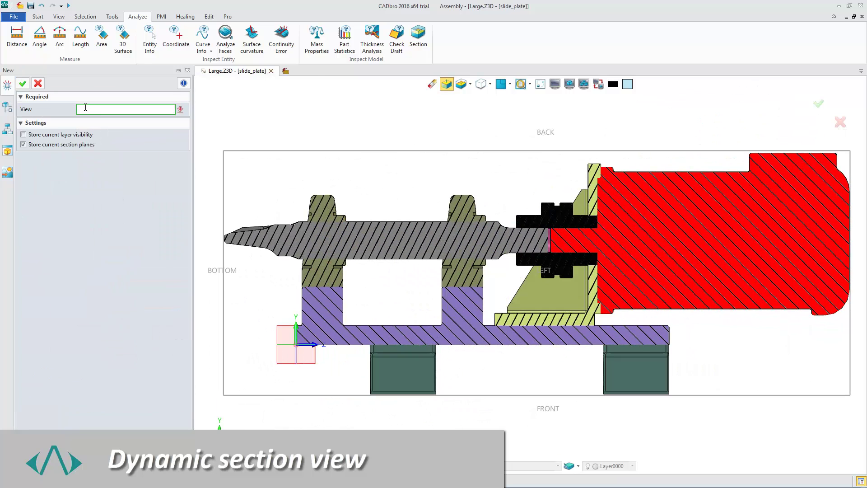
{"action": "type", "text": "Section view"}
{"action": "key", "text": "Return"}
{"action": "left_click", "coordinate": [23, 83]}
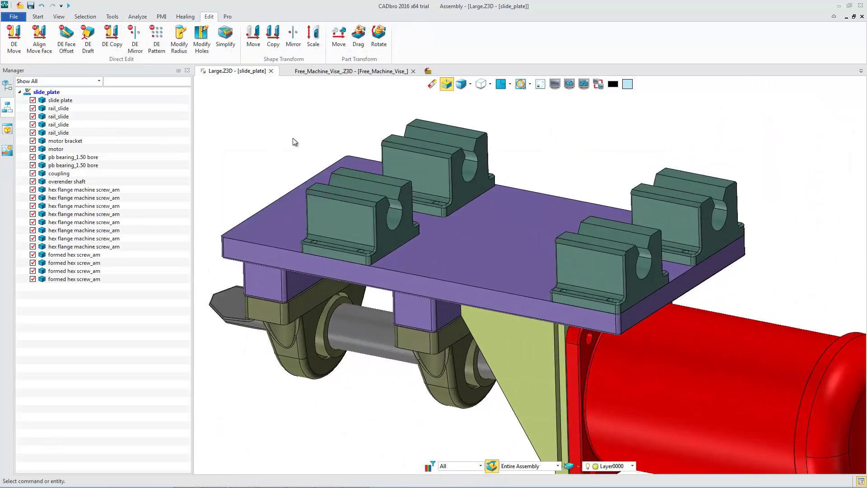
Open the rail_slide part under the slide plate for editing.
{"action": "scroll", "coordinate": [291, 138], "scroll_direction": "up", "scroll_amount": 5}
{"action": "right_click", "coordinate": [339, 204]}
{"action": "left_click", "coordinate": [346, 211]}
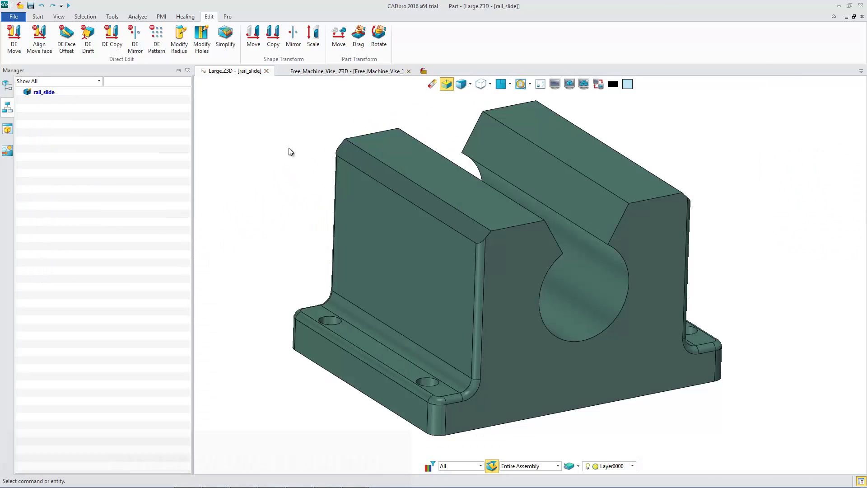
Remove the chamfer face along the outer upper edge of the rail_slide's near block.
{"action": "right_click", "coordinate": [370, 167]}
{"action": "left_click", "coordinate": [398, 160]}
{"action": "middle_click", "coordinate": [292, 137]}
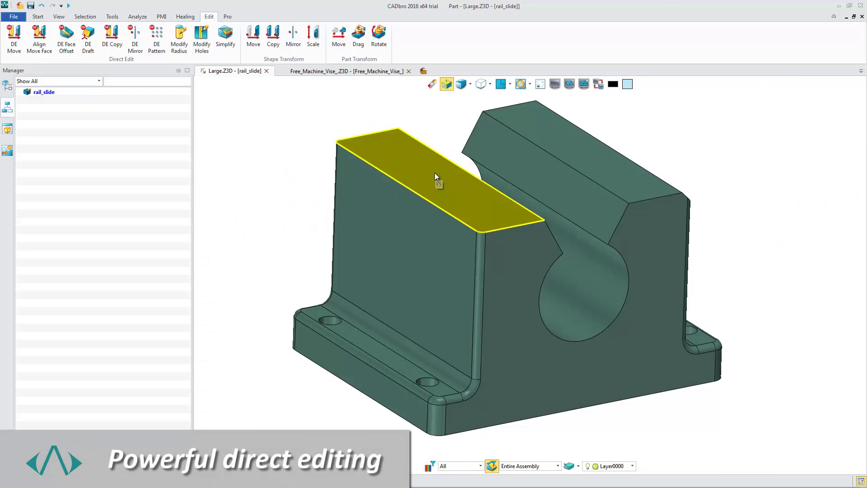
Lower the top face of the near block and align the other block's top face coplanar with it using Align Move Face.
{"action": "left_click", "coordinate": [434, 173]}
{"action": "left_click_drag", "start_coordinate": [437, 151], "coordinate": [438, 175]}
{"action": "left_click", "coordinate": [40, 39]}
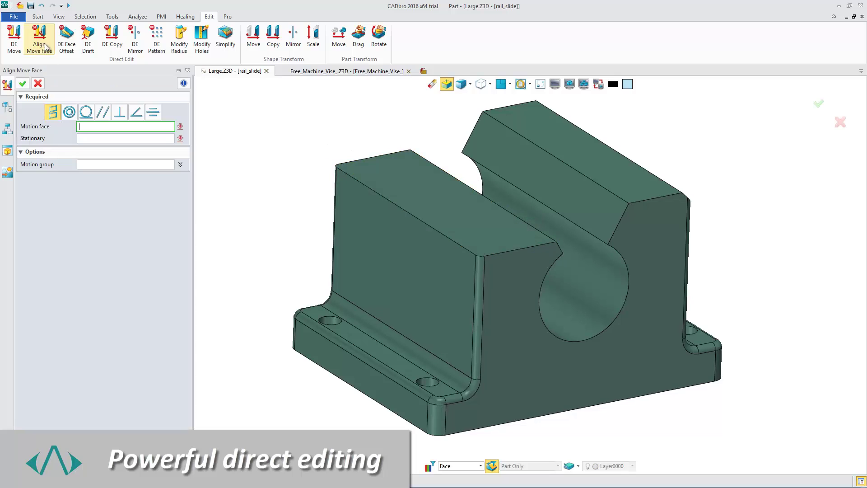
{"action": "left_click", "coordinate": [511, 128]}
{"action": "left_click", "coordinate": [383, 181]}
{"action": "left_click", "coordinate": [23, 83]}
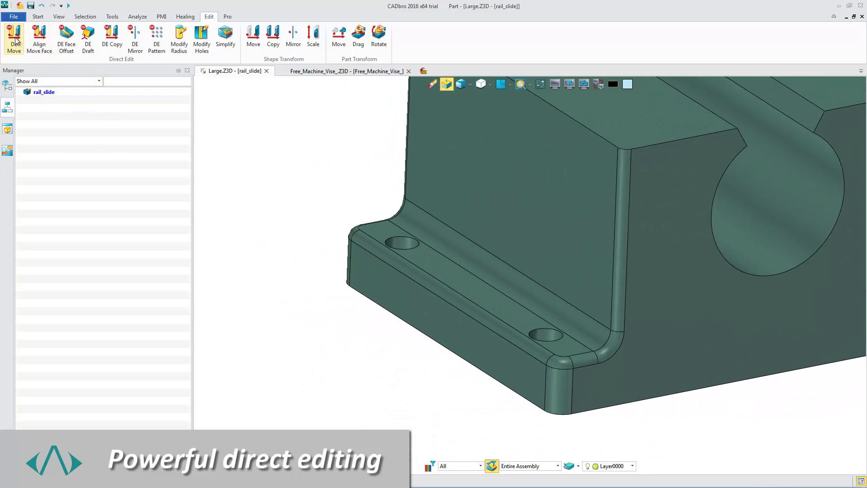
Move the outer side face of the rail_slide's near base flange outward to widen the flange.
{"action": "right_click", "coordinate": [425, 311]}
{"action": "left_click", "coordinate": [430, 306]}
{"action": "left_click_drag", "start_coordinate": [395, 335], "coordinate": [269, 332]}
{"action": "middle_click", "coordinate": [269, 332]}
Change the flange's two simple holes to through-all counterbore holes with H2 of 2 and a D1 diameter of 2.55625.
{"action": "key", "text": "Down"}
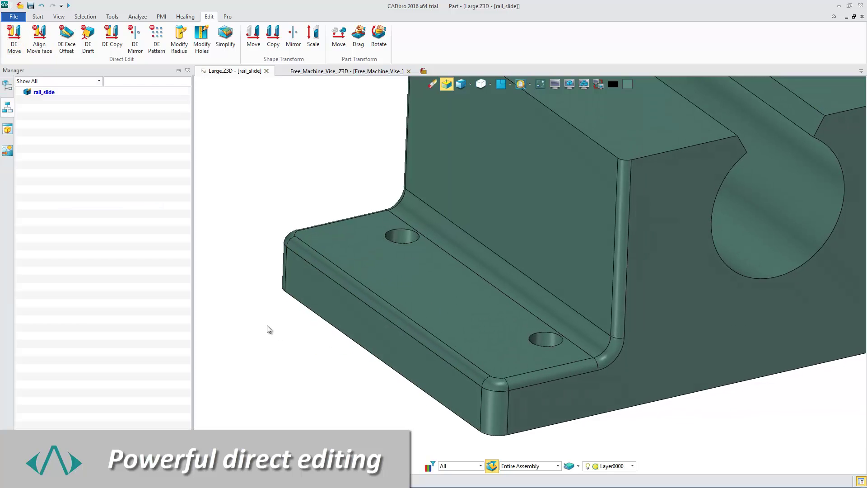
{"action": "left_click", "coordinate": [202, 45]}
{"action": "left_click", "coordinate": [427, 203]}
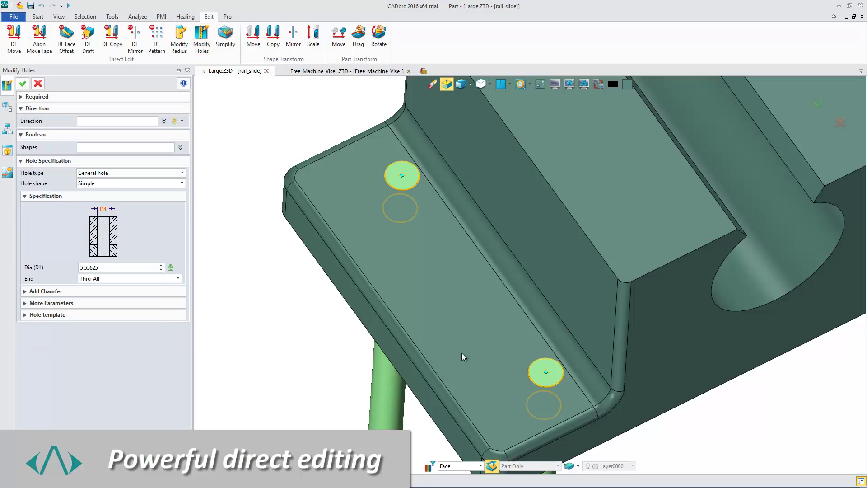
{"action": "left_click", "coordinate": [129, 205]}
{"action": "left_click", "coordinate": [108, 268]}
{"action": "left_click", "coordinate": [109, 278]}
{"action": "type", "text": "2"}
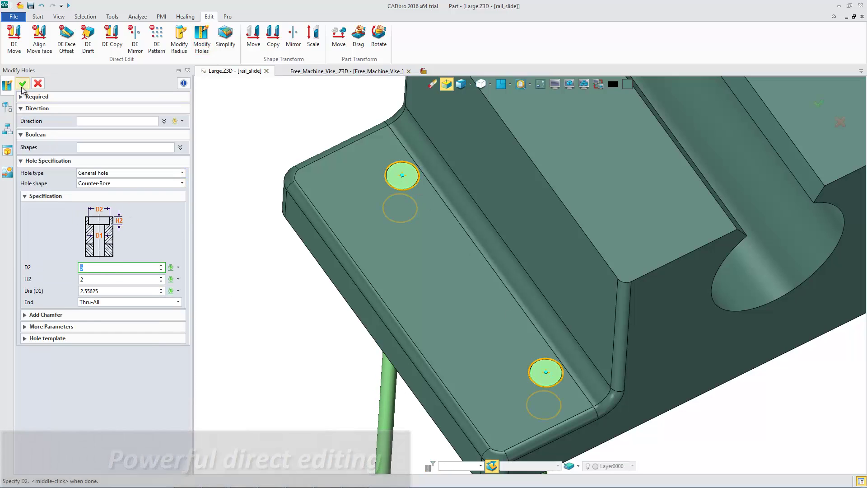
Copy the faces of both counterbored holes across the flange toward its outer edge using DE Copy.
{"action": "left_click", "coordinate": [112, 36]}
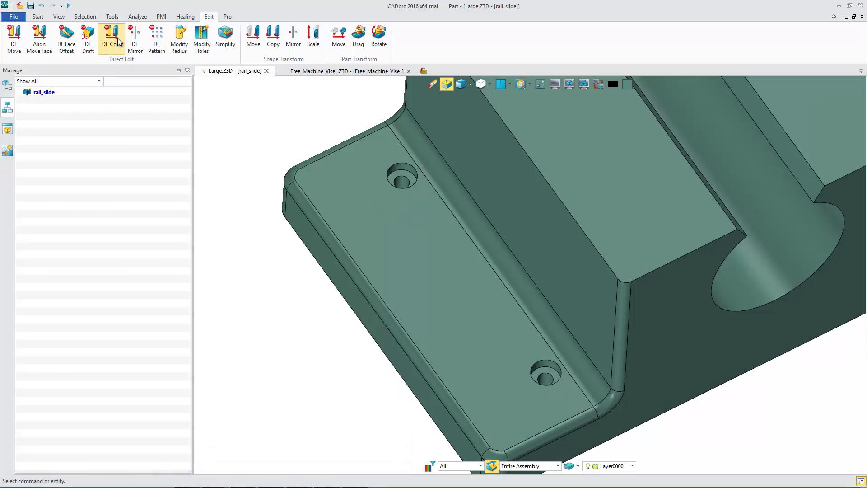
{"action": "left_click", "coordinate": [402, 174]}
{"action": "left_click", "coordinate": [541, 385]}
{"action": "left_click_drag", "start_coordinate": [494, 279], "coordinate": [456, 288]}
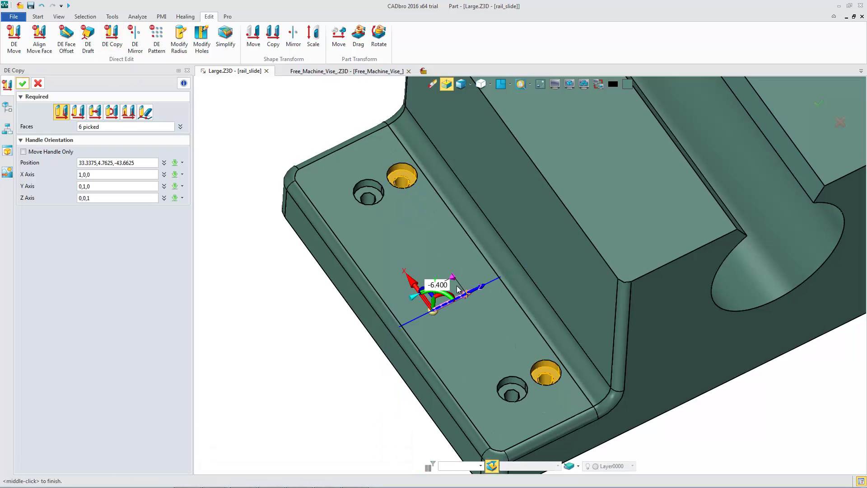
{"action": "middle_click", "coordinate": [246, 299]}
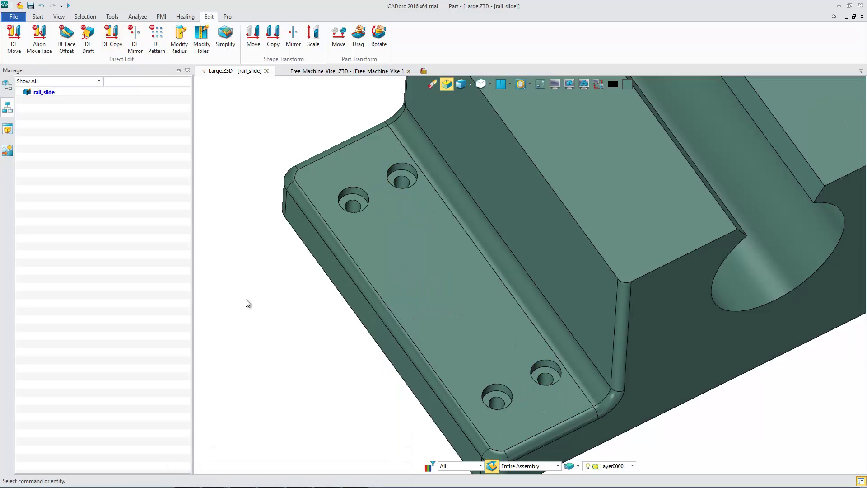
Leave the rail_slide part, switch to the Free_Machine_Vise_ assembly and display its PMI annotations.
{"action": "scroll", "coordinate": [242, 302], "scroll_direction": "down", "scroll_amount": 3}
{"action": "middle_click_drag", "start_coordinate": [289, 300], "coordinate": [245, 300]}
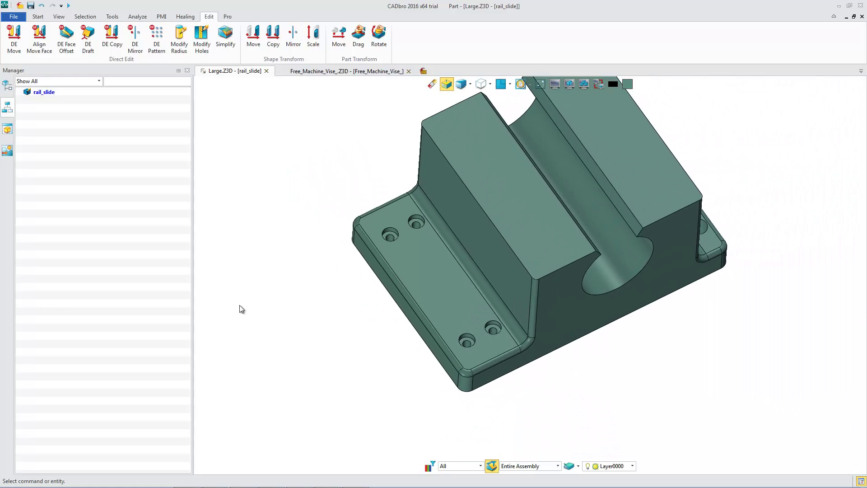
{"action": "left_click", "coordinate": [501, 85]}
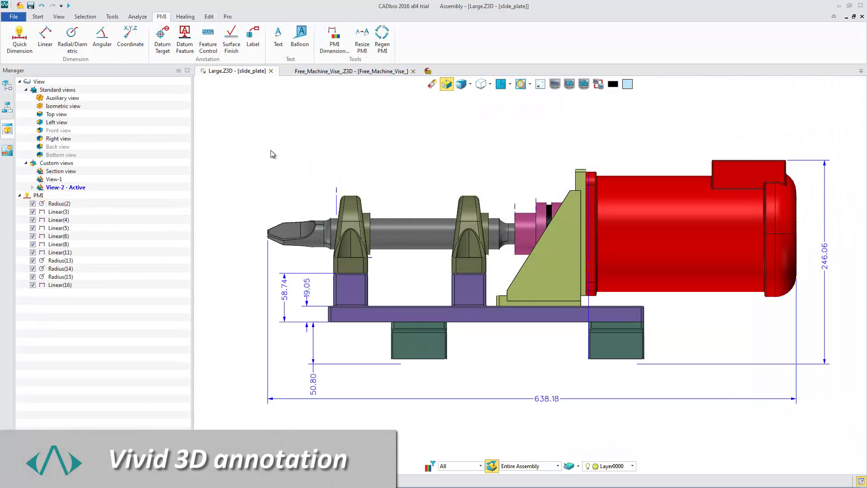
{"action": "left_click", "coordinate": [328, 71]}
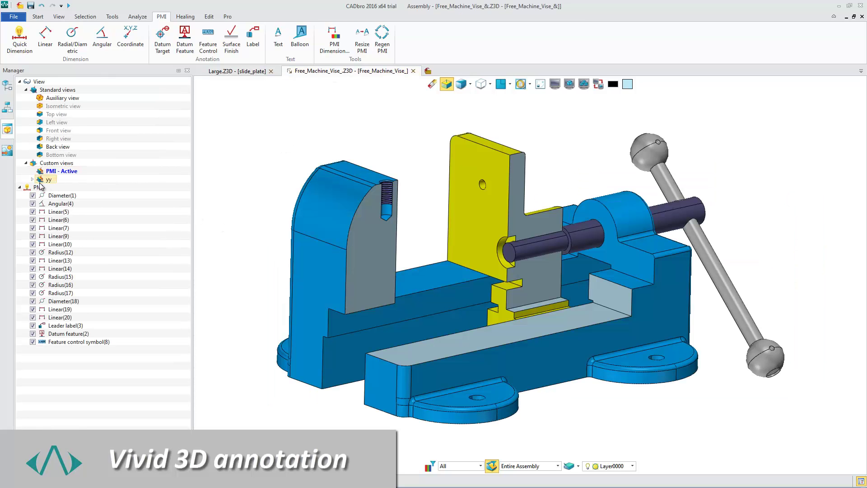
{"action": "left_click", "coordinate": [71, 194]}
Set the upper tolerance limit of the vise's 29.00 linear dimension to 0.03.
{"action": "right_click", "coordinate": [432, 271]}
{"action": "left_click", "coordinate": [456, 276]}
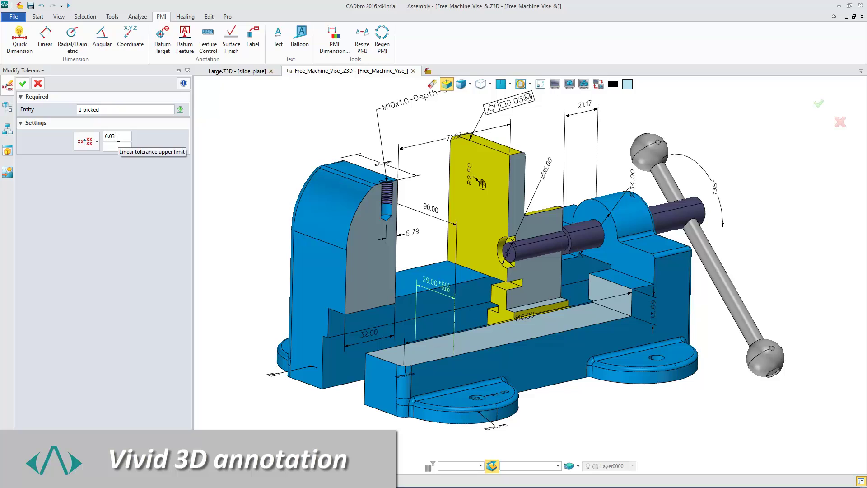
{"action": "left_click", "coordinate": [23, 84]}
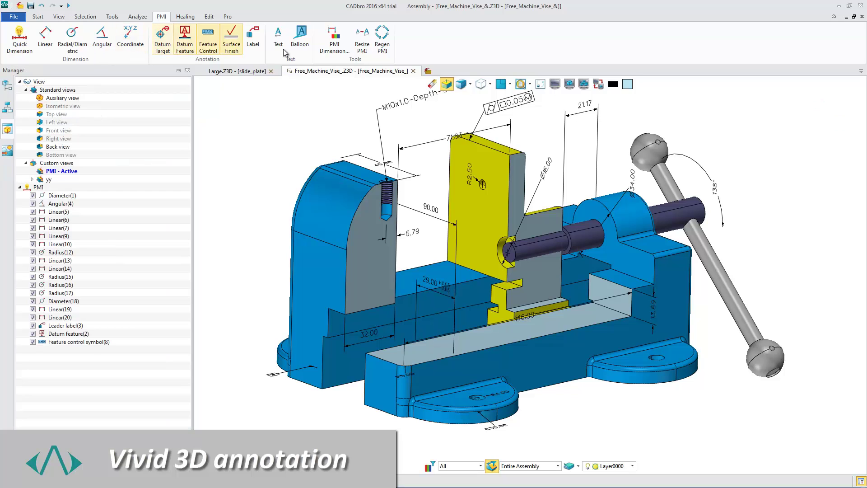
Add a balloon reading "Take care this top face" with its leader on the top of the fixed jaw.
{"action": "left_click", "coordinate": [300, 39]}
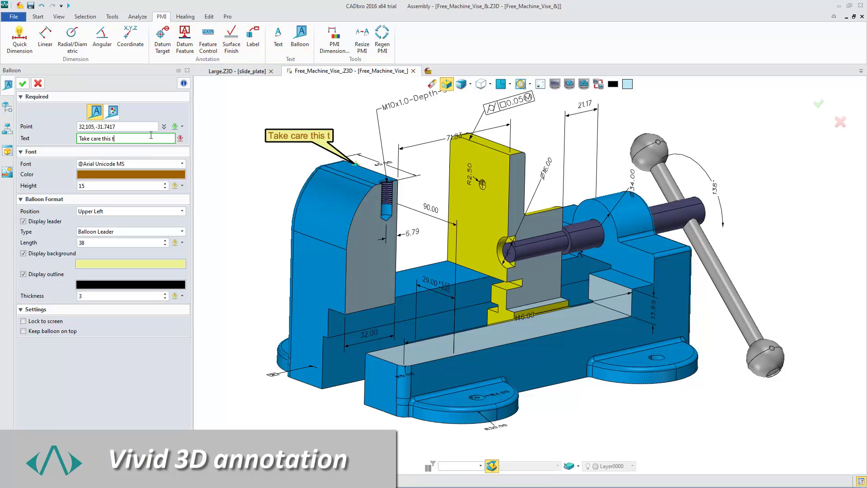
{"action": "left_click", "coordinate": [22, 83]}
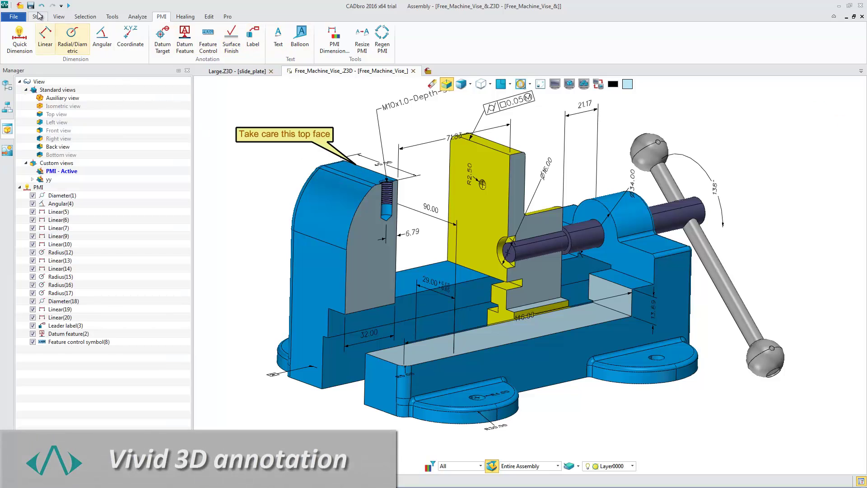
Save the annotated vise view as the JPEG image Free_Machine_Vise_&.jpg in the Z3 folder.
{"action": "left_click", "coordinate": [31, 6]}
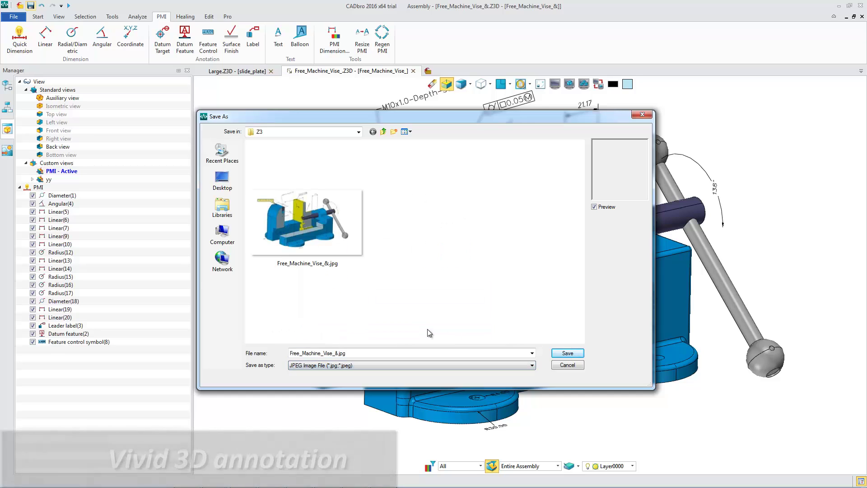
{"action": "left_click", "coordinate": [566, 354]}
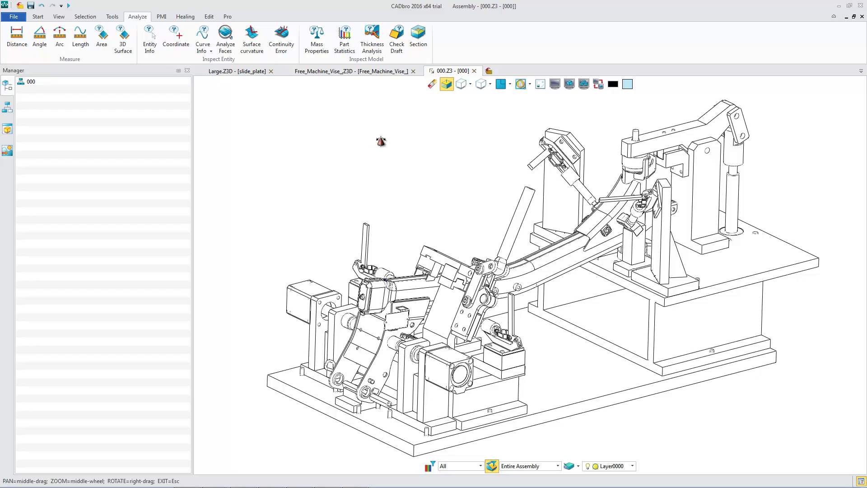
Show the open edges of the HEALED_BODY_60 tube in the 000 assembly and fill the first gap at its stepped neck.
{"action": "right_click_drag", "start_coordinate": [381, 142], "coordinate": [745, 153]}
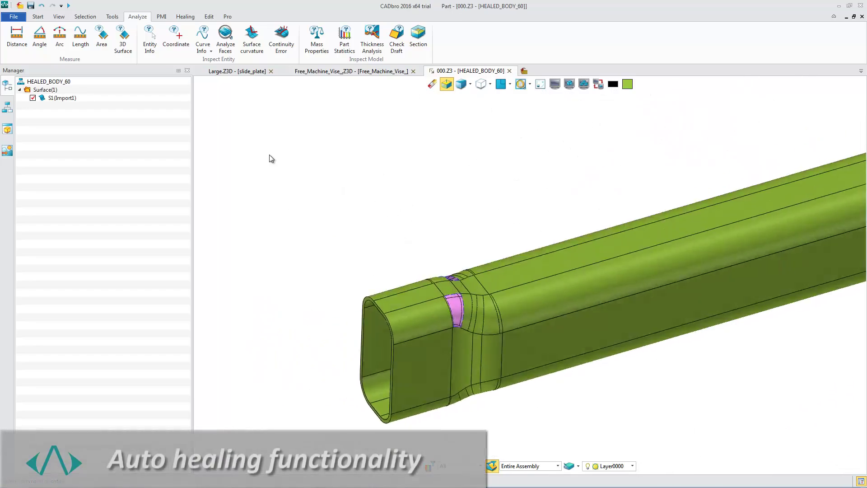
{"action": "scroll", "coordinate": [271, 158], "scroll_direction": "up", "scroll_amount": 5}
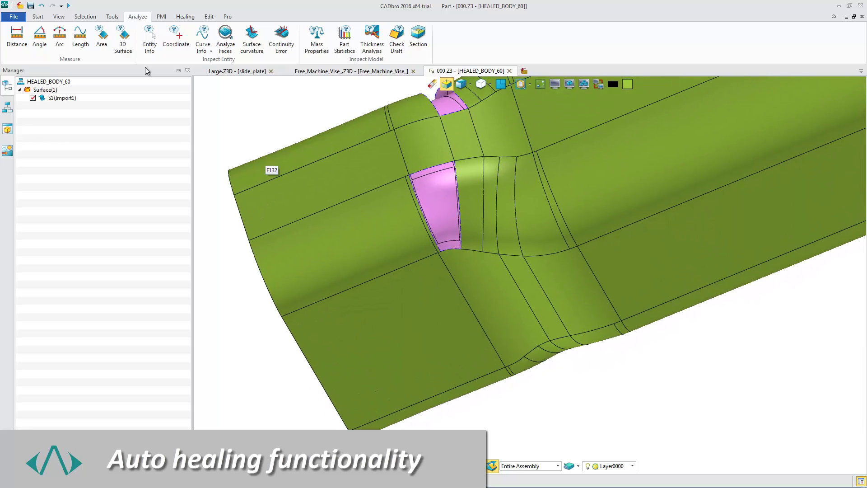
{"action": "left_click", "coordinate": [185, 17]}
{"action": "left_click", "coordinate": [70, 45]}
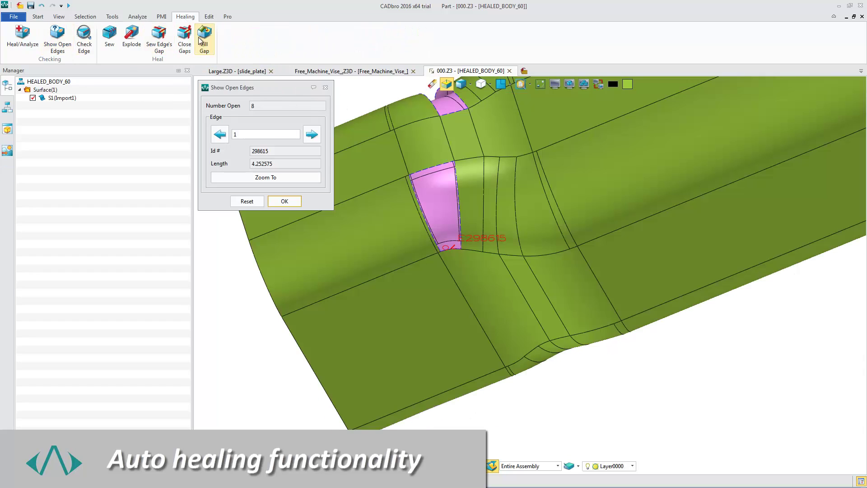
{"action": "left_click", "coordinate": [204, 38]}
{"action": "middle_click", "coordinate": [420, 157]}
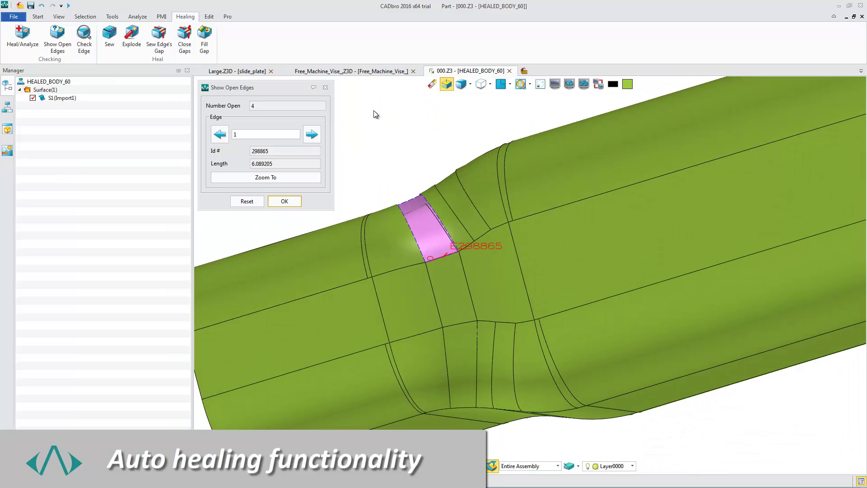
Fill the remaining gap in the HEALED_BODY_60 tube and close the open edges display.
{"action": "left_click", "coordinate": [204, 39]}
{"action": "left_click", "coordinate": [429, 207]}
{"action": "middle_click", "coordinate": [411, 154]}
{"action": "left_click", "coordinate": [325, 87]}
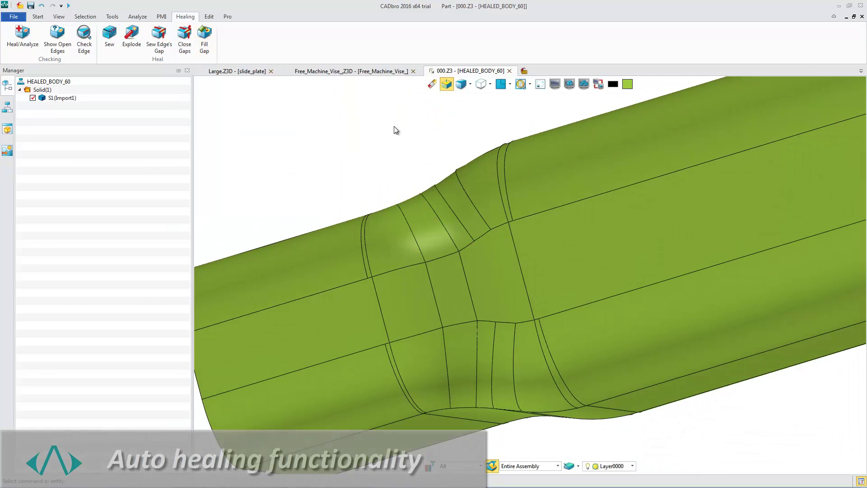
Return to the 000 assembly, then explode and unexplode Exploded_view1 via animation.
{"action": "left_click", "coordinate": [432, 71]}
{"action": "left_click", "coordinate": [444, 6]}
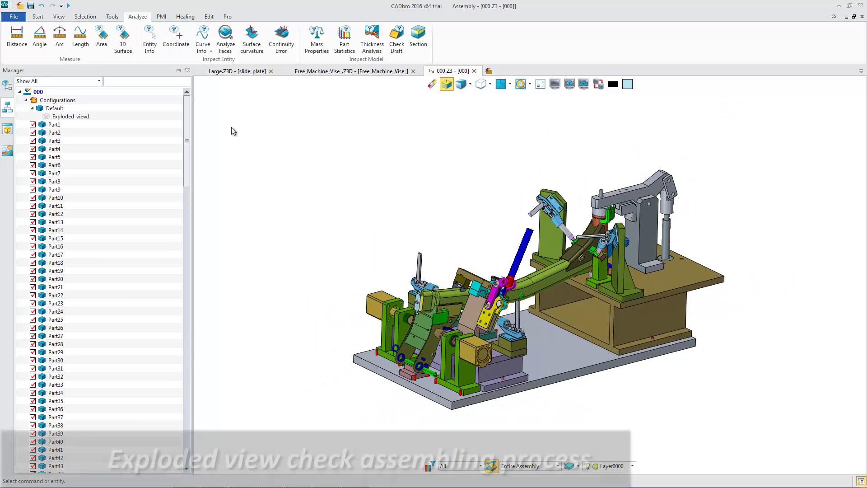
{"action": "right_click", "coordinate": [72, 116]}
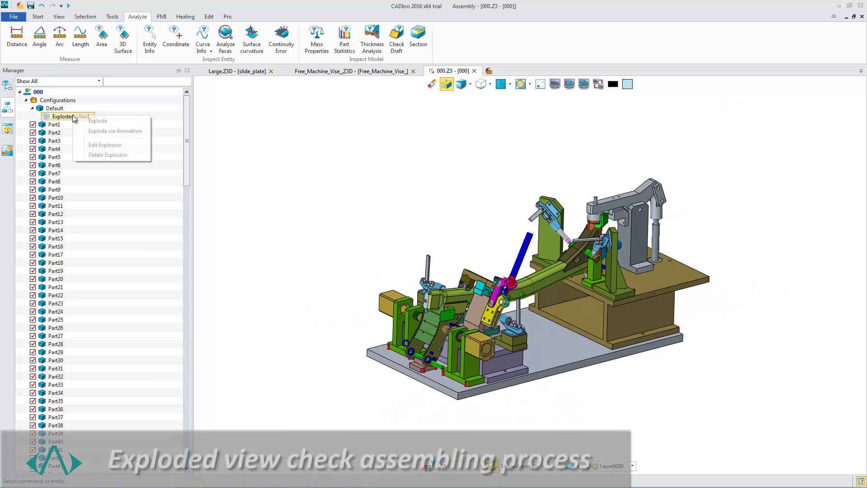
{"action": "left_click", "coordinate": [121, 131]}
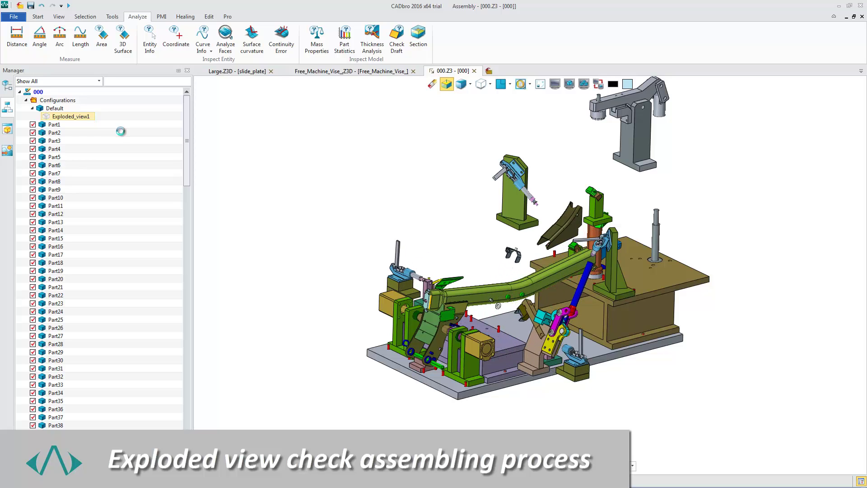
{"action": "right_click", "coordinate": [78, 116]}
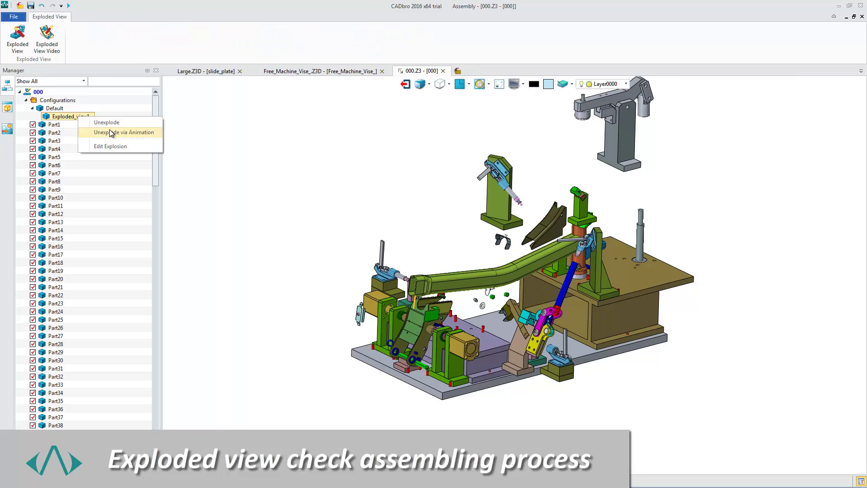
{"action": "left_click", "coordinate": [110, 134]}
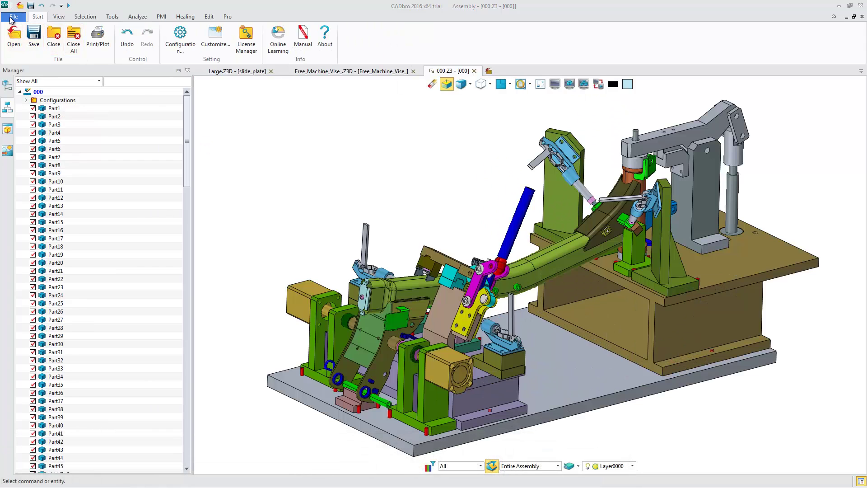
Start exporting the 000 assembly as the PDF file 000.pdf in the 3D PDF folder.
{"action": "left_click", "coordinate": [11, 19]}
{"action": "left_click", "coordinate": [35, 145]}
{"action": "left_click", "coordinate": [384, 354]}
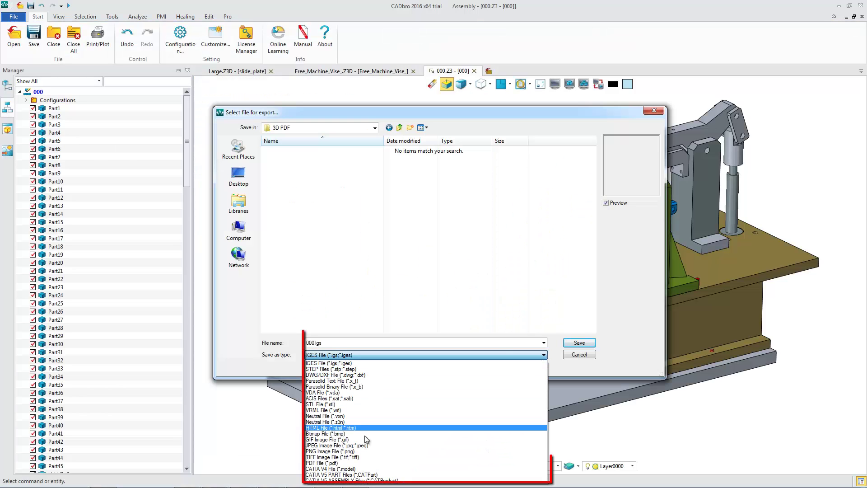
{"action": "left_click", "coordinate": [321, 462]}
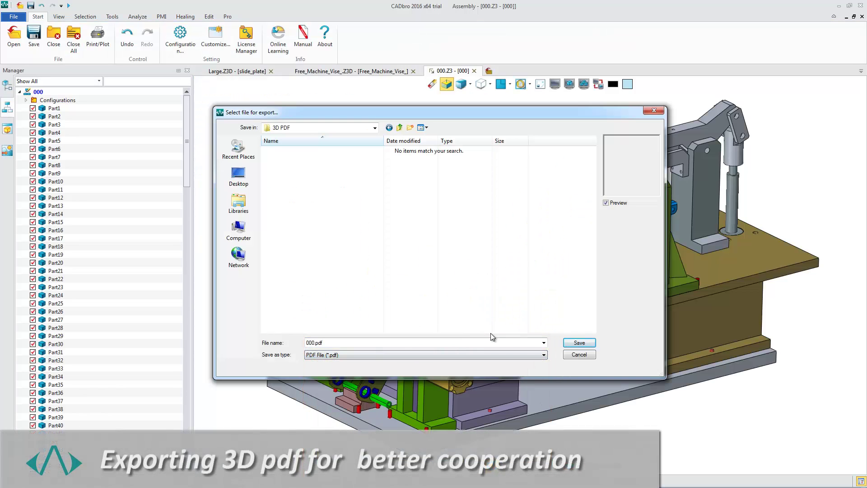
{"action": "left_click", "coordinate": [574, 343]}
Set the PDF paper size to A2 and export the assembly as a 3D PDF.
{"action": "left_click", "coordinate": [518, 236]}
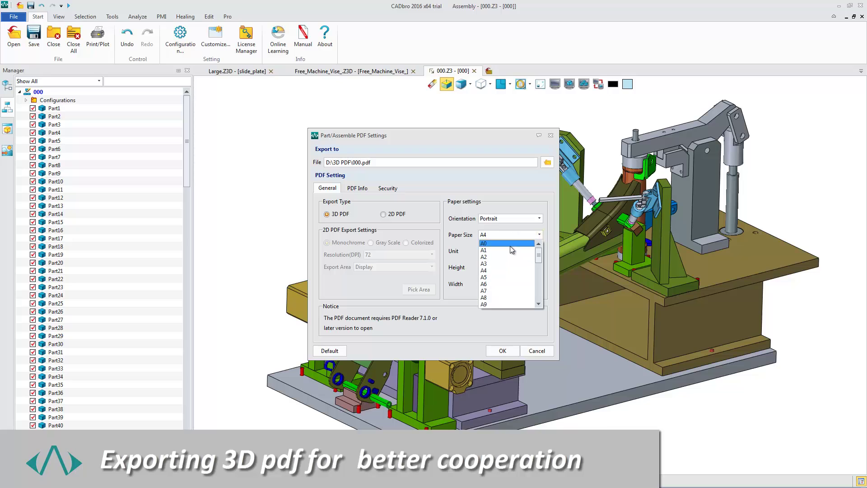
{"action": "left_click", "coordinate": [507, 257]}
{"action": "left_click", "coordinate": [518, 219]}
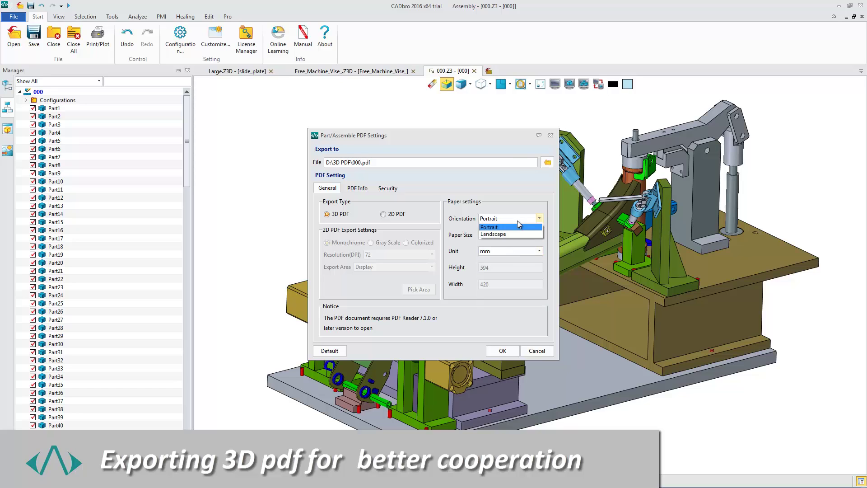
{"action": "left_click", "coordinate": [501, 349]}
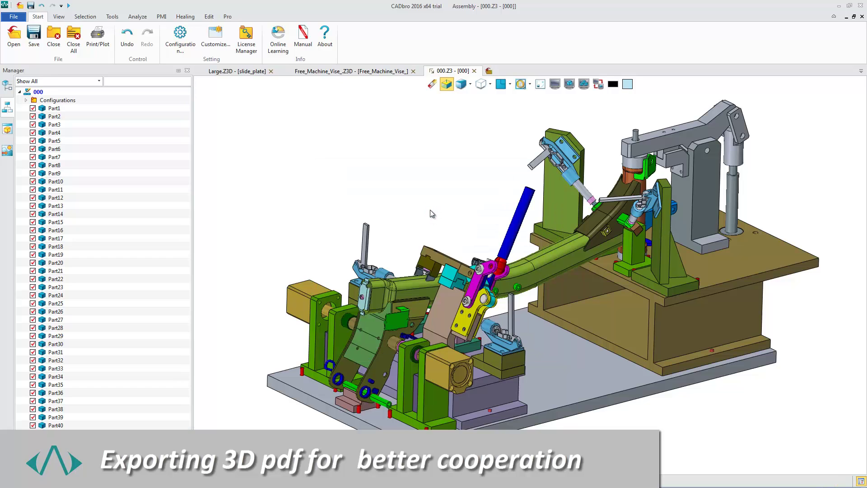
Open the exported 000.pdf in Adobe Reader and rotate its 3D model.
{"action": "double_click", "coordinate": [349, 134]}
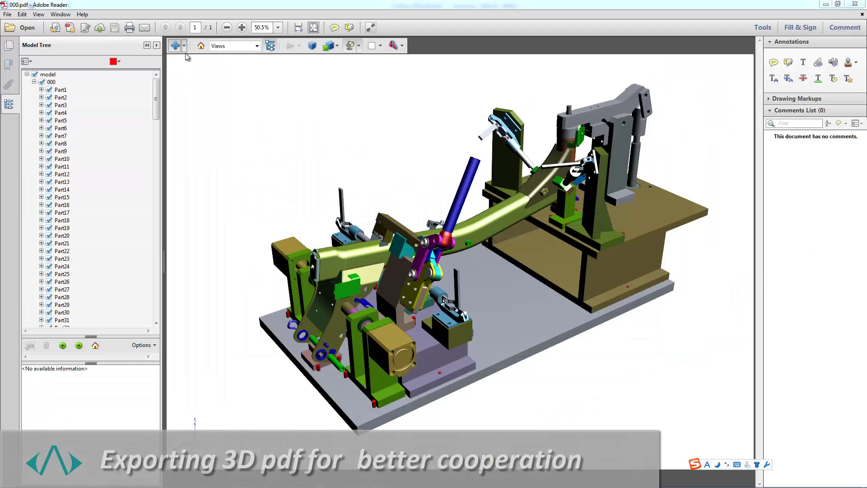
{"action": "left_click", "coordinate": [183, 47]}
{"action": "left_click", "coordinate": [192, 58]}
{"action": "mouse_move", "coordinate": [327, 163]}
{"action": "left_mouse_down"}
{"action": "mouse_move", "coordinate": [321, 108]}
{"action": "mouse_move", "coordinate": [324, 158]}
{"action": "left_mouse_up"}
Toggle the visibility of three components in the PDF's model tree and inspect the model from another angle.
{"action": "scroll", "coordinate": [91, 178], "scroll_direction": "down", "scroll_amount": 17}
{"action": "left_click", "coordinate": [49, 181]}
{"action": "left_click", "coordinate": [49, 197]}
{"action": "left_click", "coordinate": [49, 212]}
{"action": "left_click_drag", "start_coordinate": [280, 190], "coordinate": [259, 185]}
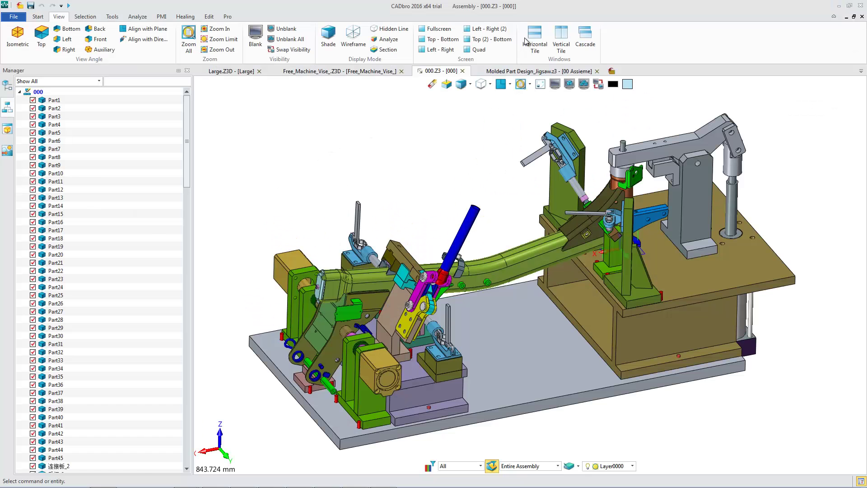
Switch back to CADbro and arrange the open model windows as horizontal tiles, vertical tiles and a cascade.
{"action": "left_click", "coordinate": [534, 40]}
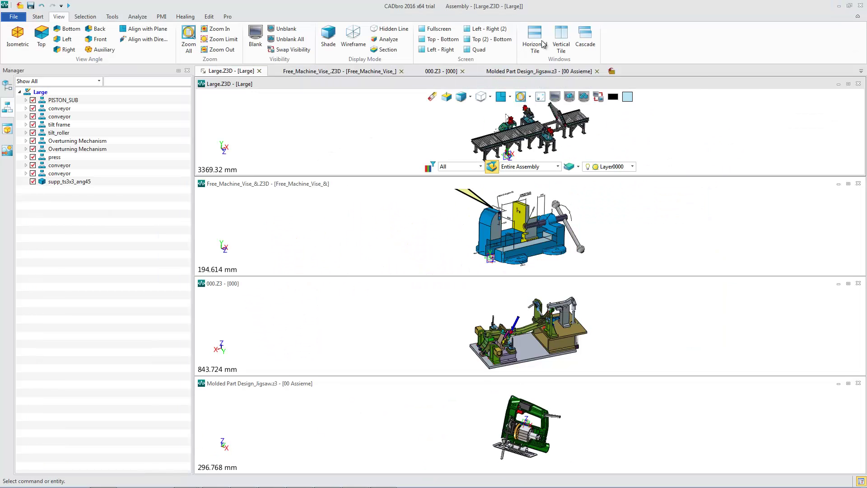
{"action": "left_click", "coordinate": [561, 40]}
{"action": "left_click", "coordinate": [739, 155]}
{"action": "left_click", "coordinate": [585, 39]}
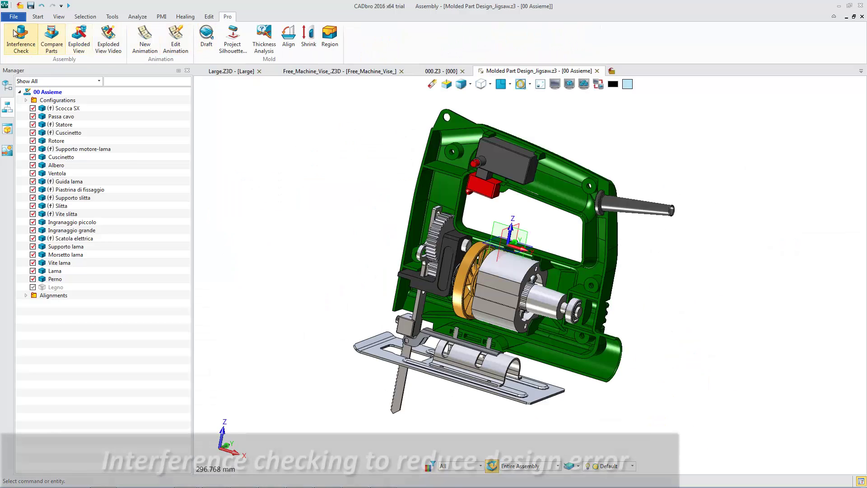
Run an interference check on the jigsaw assembly and inspect interferences 10, 11 and 13 with non-interfering components shaded.
{"action": "left_click", "coordinate": [21, 38]}
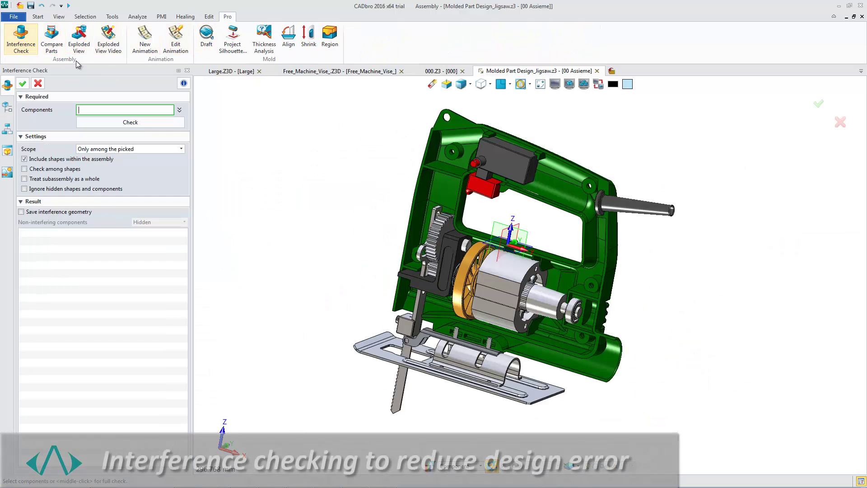
{"action": "left_click", "coordinate": [133, 121]}
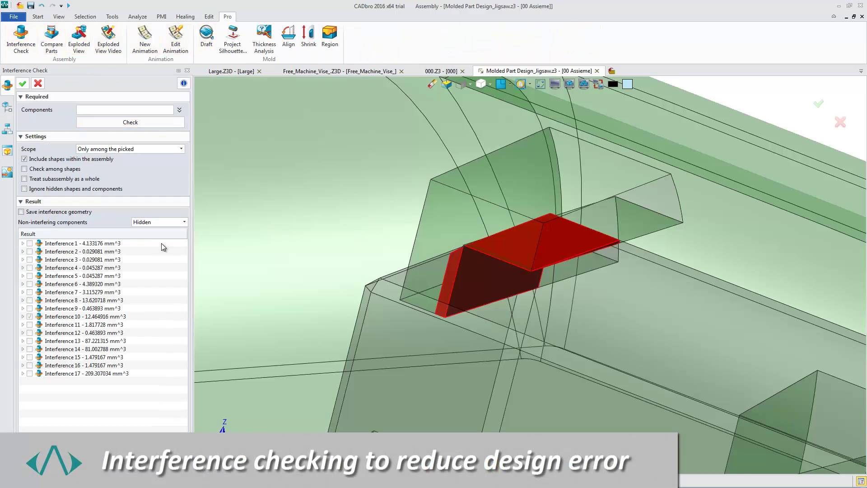
{"action": "left_click", "coordinate": [29, 316]}
{"action": "left_click", "coordinate": [30, 325]}
{"action": "left_click", "coordinate": [29, 340]}
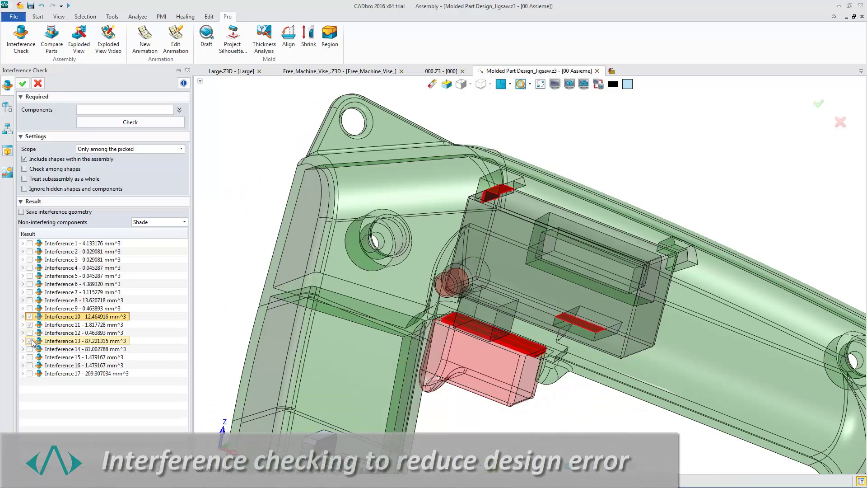
{"action": "left_click", "coordinate": [38, 83]}
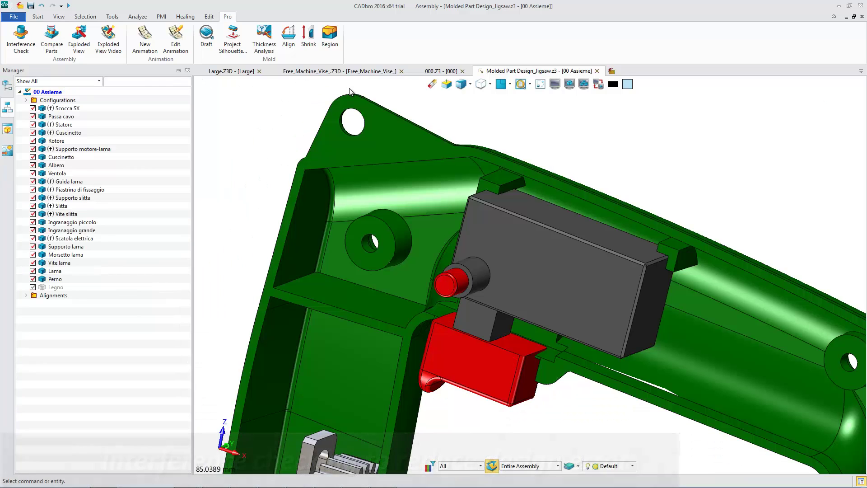
Open the jigsaw's green housing component, Scocca SX, as a part.
{"action": "left_click", "coordinate": [517, 84]}
{"action": "right_click", "coordinate": [454, 106]}
{"action": "left_click", "coordinate": [472, 106]}
Run a thickness analysis on the Scocca SX housing with the maximum thickness set to 5.
{"action": "left_click", "coordinate": [266, 45]}
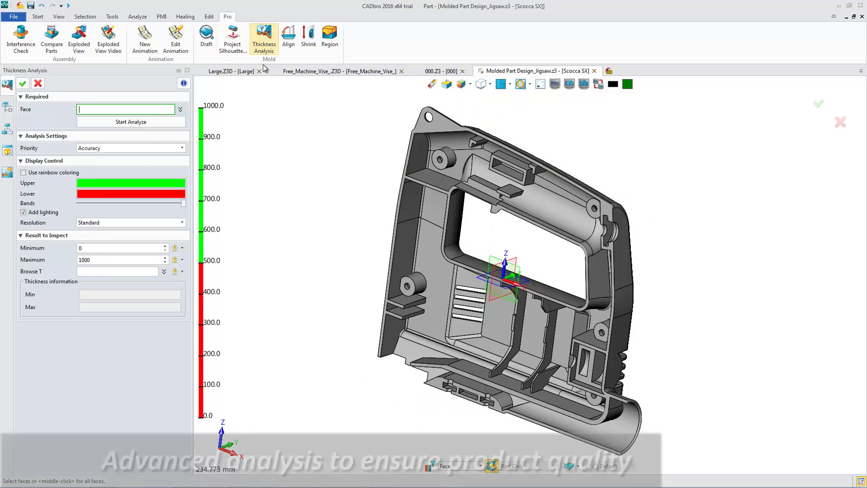
{"action": "left_click_drag", "start_coordinate": [94, 259], "coordinate": [64, 262]}
{"action": "type", "text": "5"}
{"action": "left_click", "coordinate": [152, 124]}
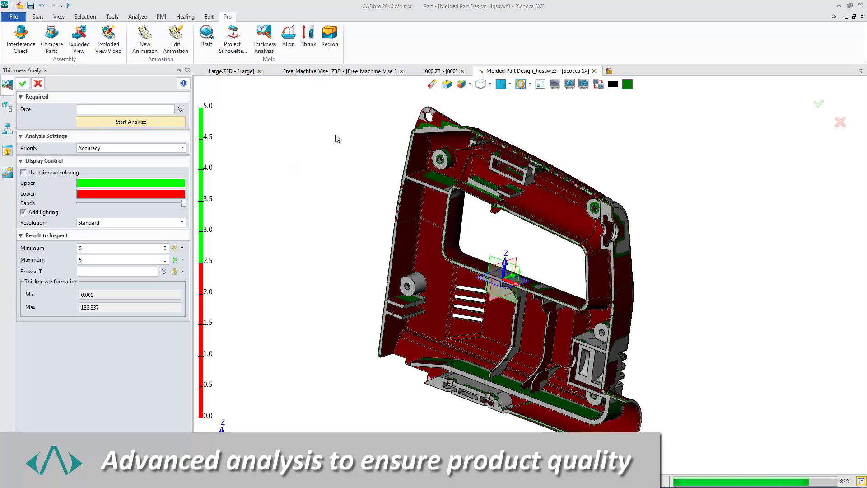
Examine the thickness distribution on the housing's outer side with rainbow coloring and close the thickness analysis.
{"action": "left_click", "coordinate": [481, 268]}
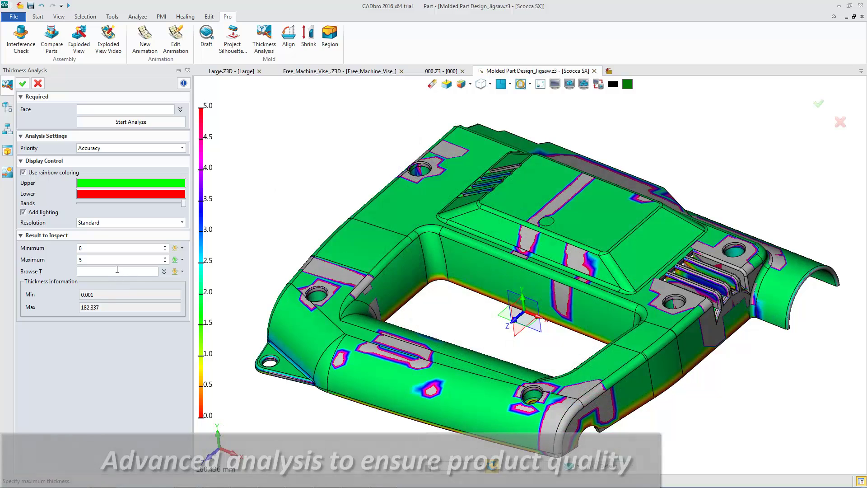
{"action": "left_click", "coordinate": [117, 270]}
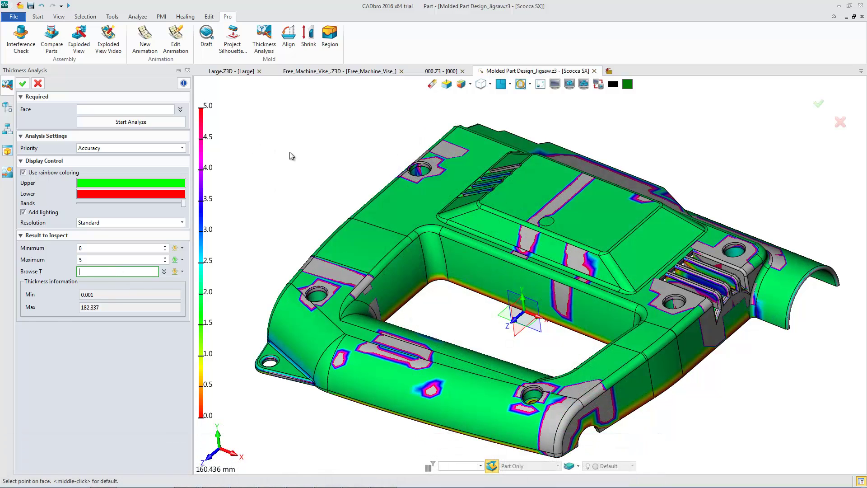
{"action": "left_click", "coordinate": [38, 83]}
Run a draft analysis on the housing and view its inner side with rainbow coloring turned off.
{"action": "left_click", "coordinate": [207, 33]}
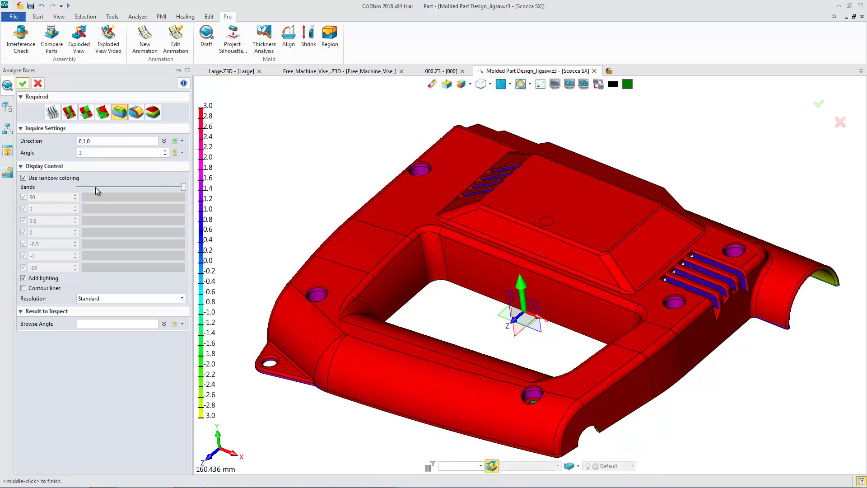
{"action": "left_click", "coordinate": [23, 178]}
{"action": "key", "text": "ctrl+Up"}
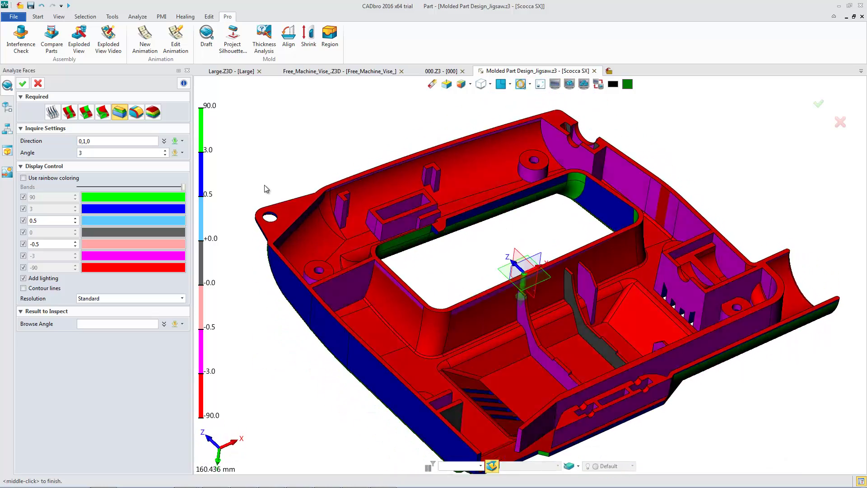
Turn rainbow coloring on for the draft analysis and reduce the display to 2 bands.
{"action": "left_click", "coordinate": [35, 179]}
{"action": "left_click_drag", "start_coordinate": [184, 191], "coordinate": [68, 190]}
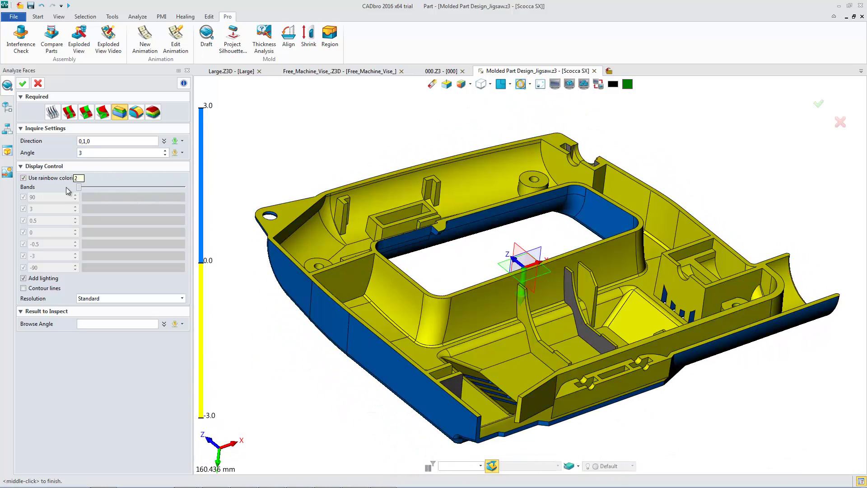
{"action": "key", "text": "ctrl+Up"}
{"action": "key", "text": "ctrl+Up"}
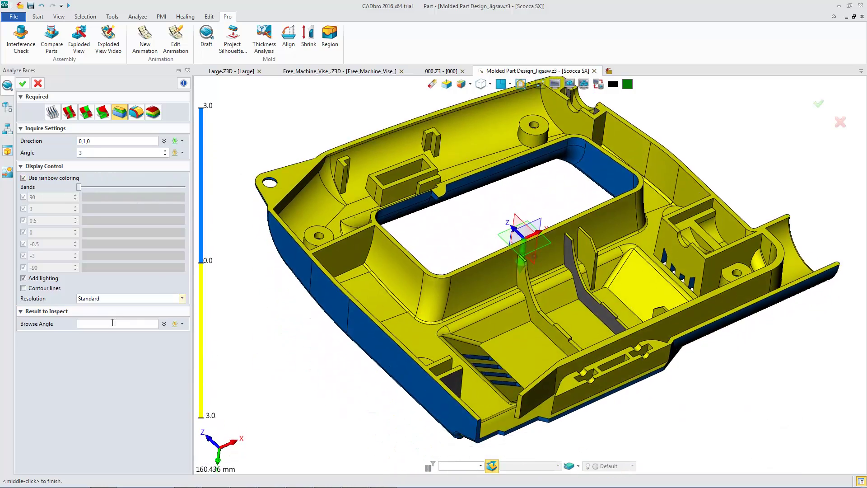
Browse the draft angle on the housing's inner ribs and examine the part from its side.
{"action": "left_click", "coordinate": [113, 324]}
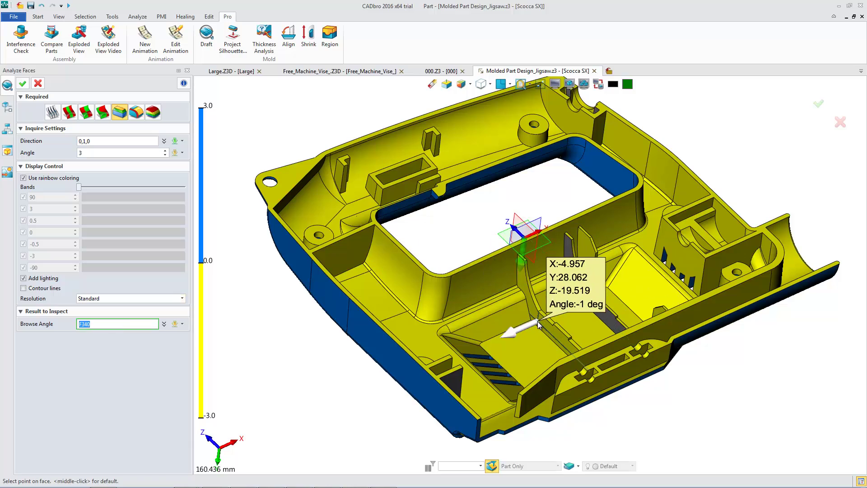
{"action": "key", "text": "ctrl+Up"}
{"action": "key", "text": "ctrl+Up"}
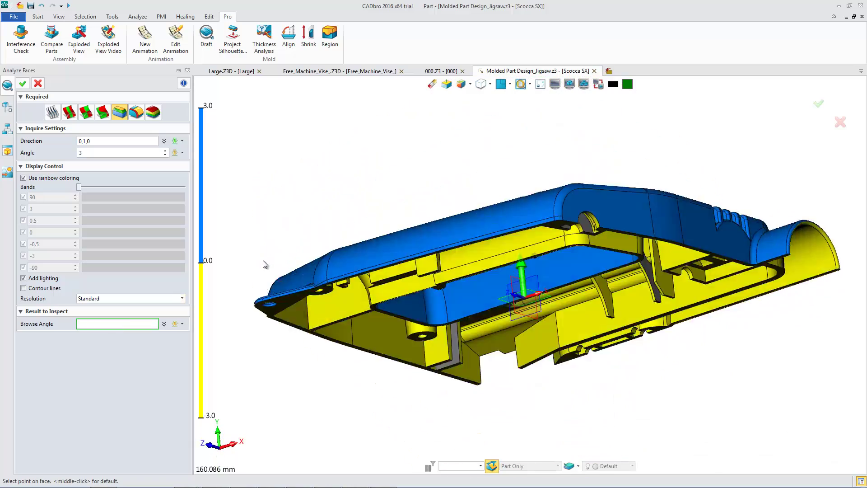
Close the draft analysis and project the housing's exterior silhouette loops onto a new datum plane offset -105 from the XZ plane.
{"action": "left_click", "coordinate": [38, 84]}
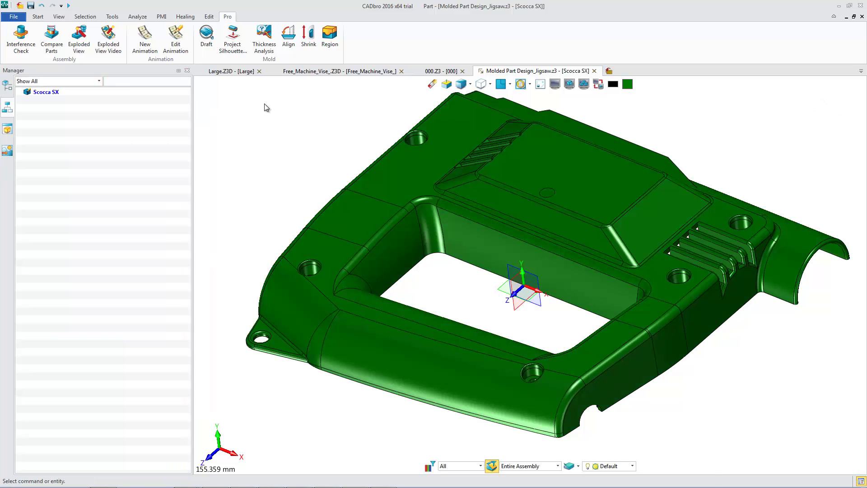
{"action": "left_click", "coordinate": [233, 38]}
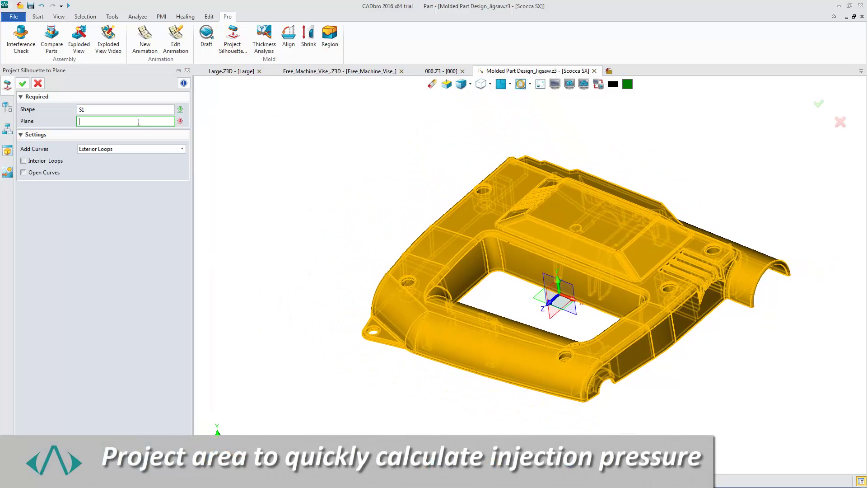
{"action": "right_click", "coordinate": [267, 143]}
{"action": "left_click", "coordinate": [293, 165]}
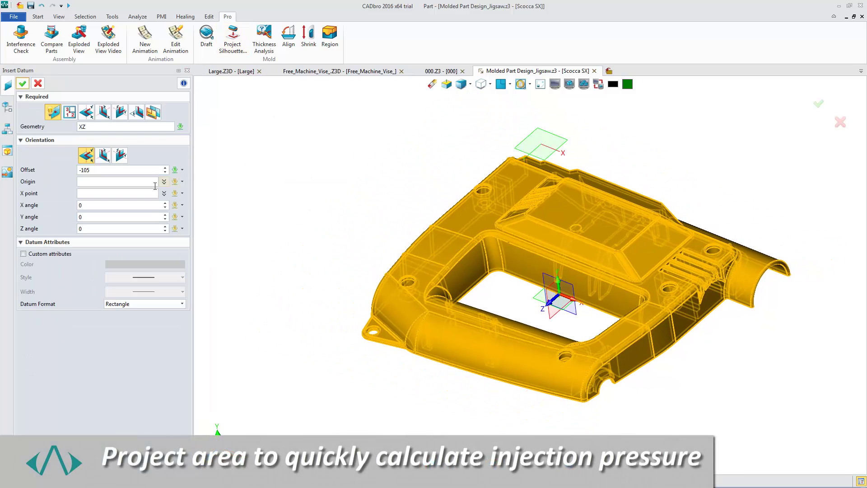
{"action": "left_click", "coordinate": [23, 83]}
{"action": "left_click", "coordinate": [24, 84]}
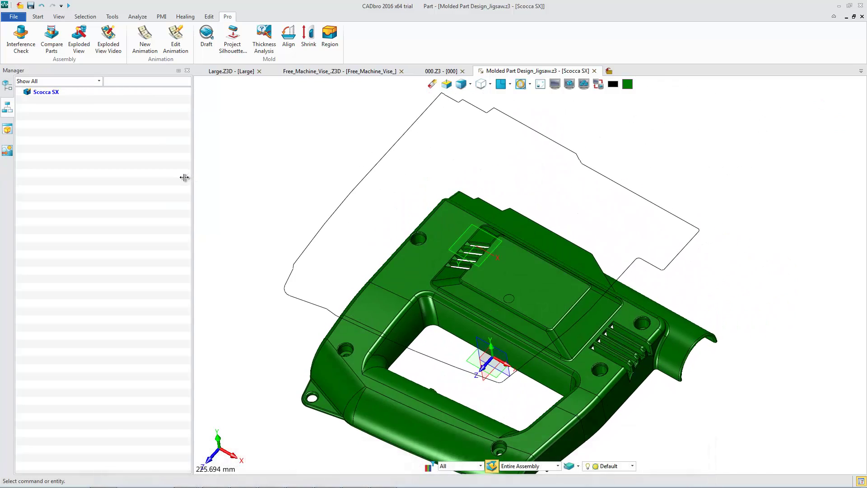
Run the Region analysis on the housing to color its cavity and core faces.
{"action": "left_click", "coordinate": [330, 38]}
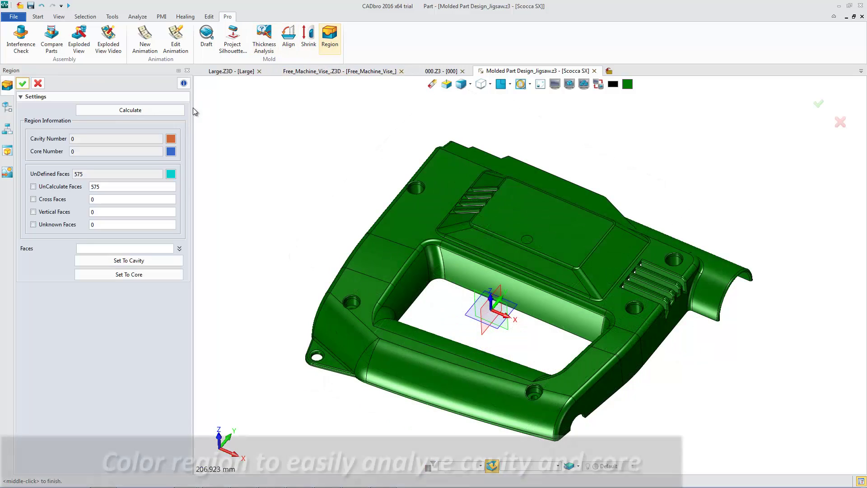
{"action": "left_click", "coordinate": [28, 87]}
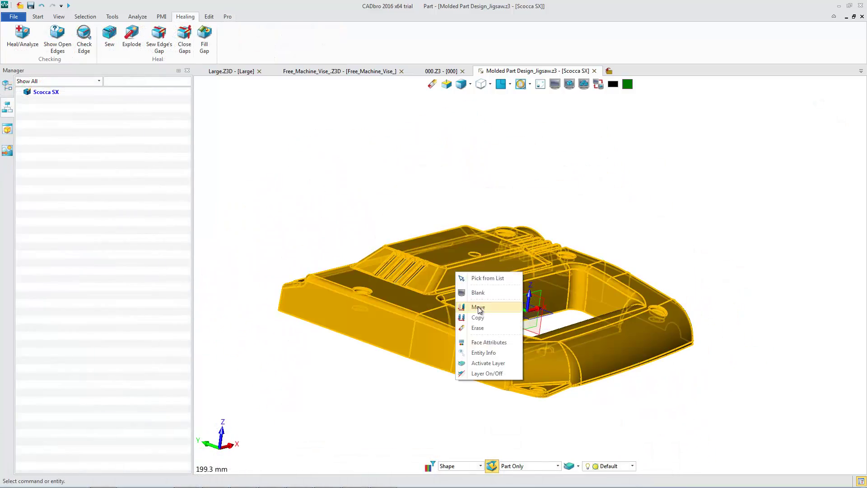
Move the housing's selected outer shape upward along the Z axis using the dynamic move handle.
{"action": "left_click", "coordinate": [478, 307]}
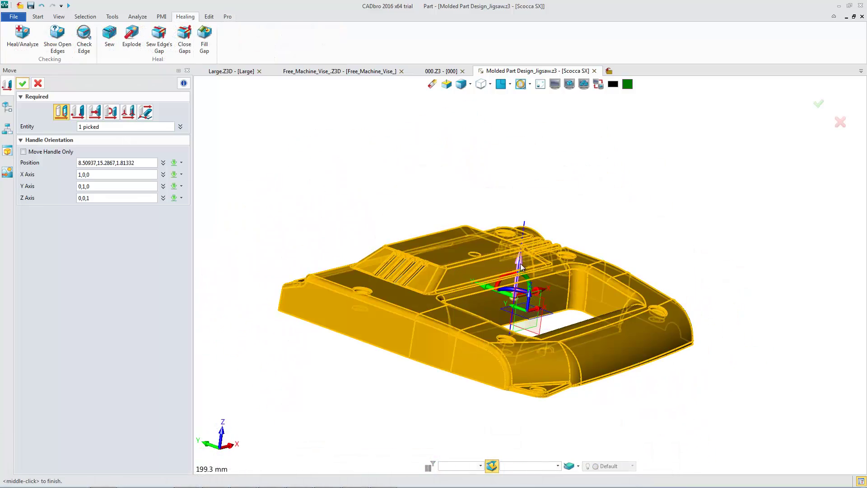
{"action": "left_click_drag", "start_coordinate": [529, 291], "coordinate": [511, 160]}
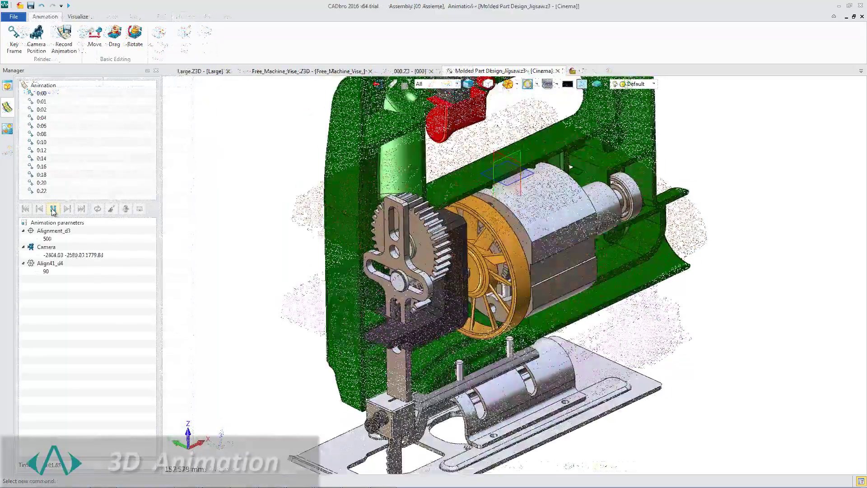